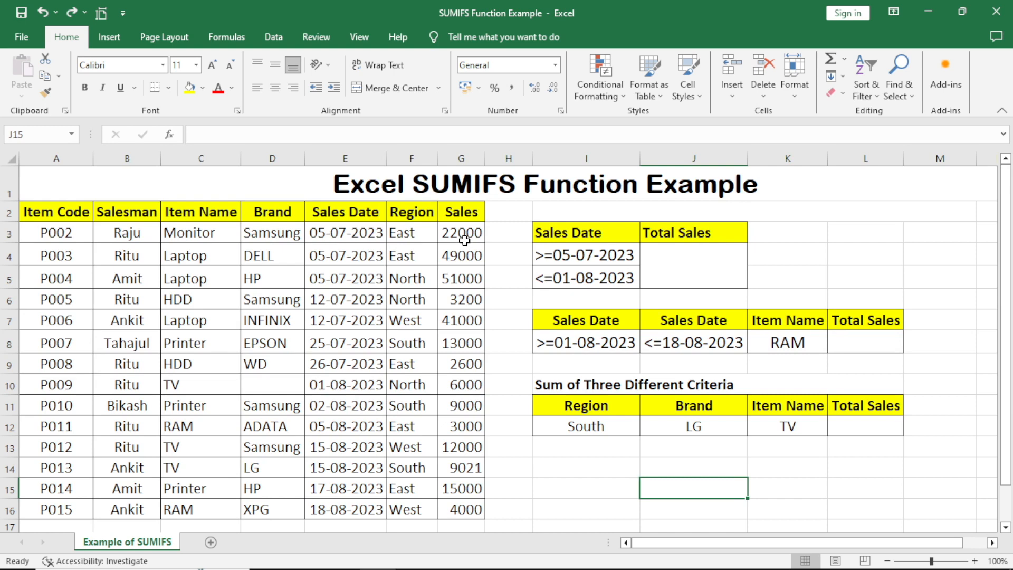
pyautogui.click(824, 259)
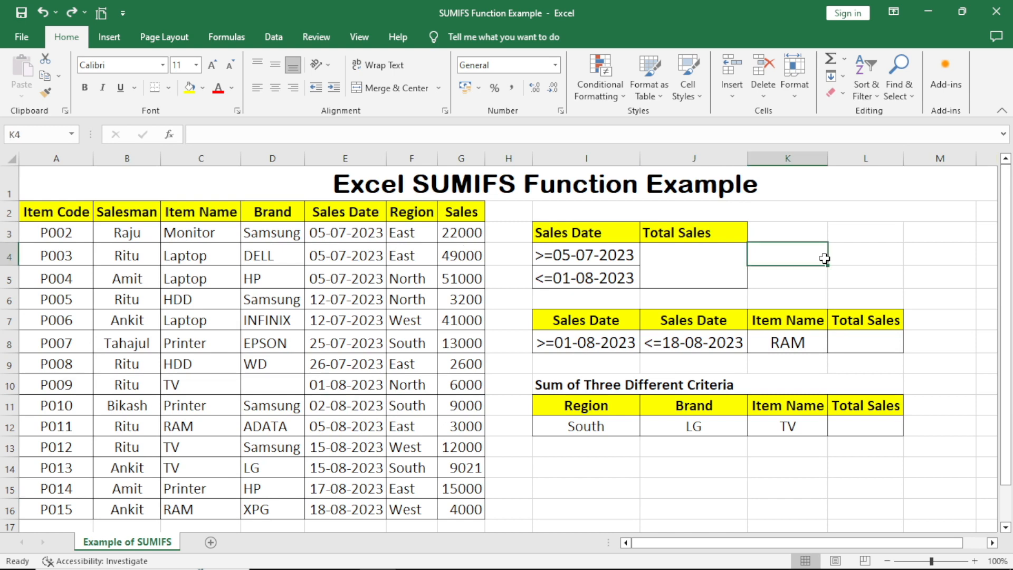
pyautogui.click(860, 254)
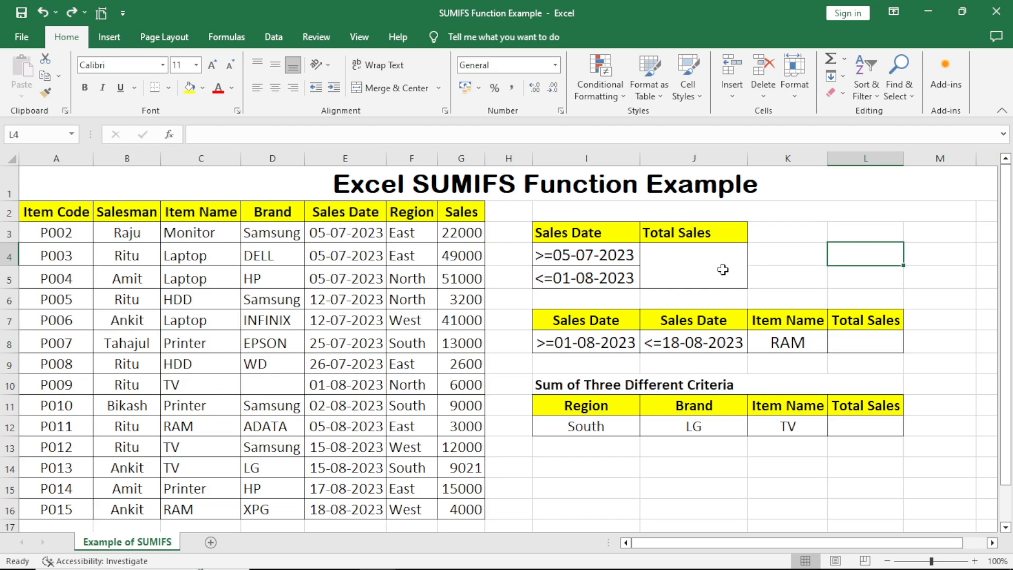
# Start a SUMIFS formula in the merged Total Sales cell J4 with G3:G16 as the sum range
pyautogui.click(705, 271)
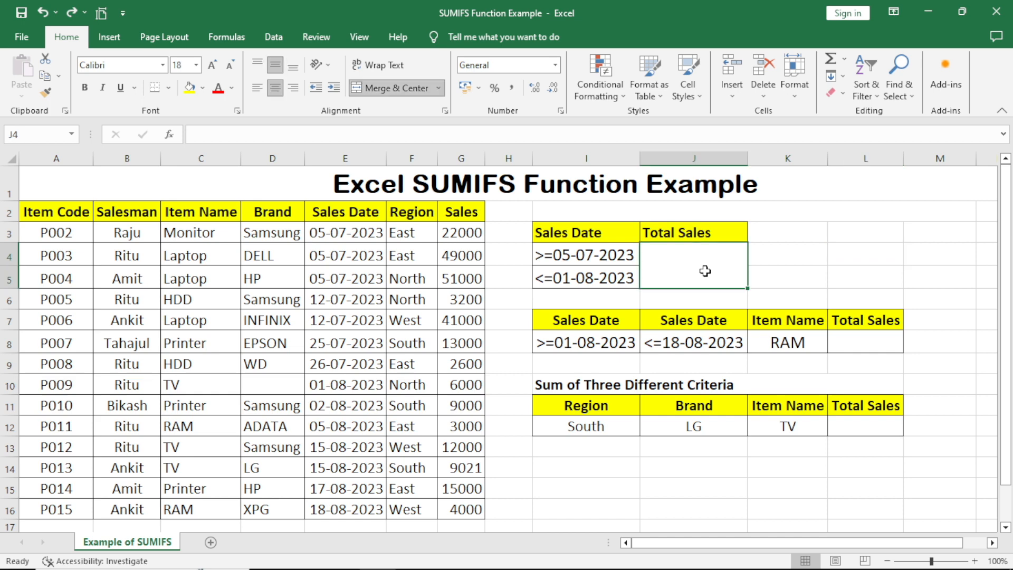
pyautogui.click(283, 136)
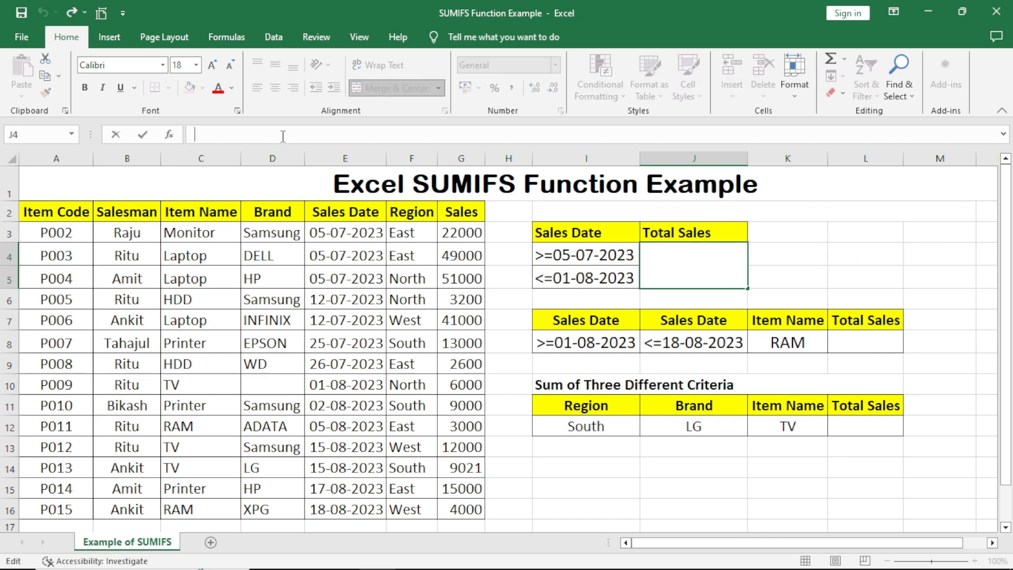
pyautogui.write('=')
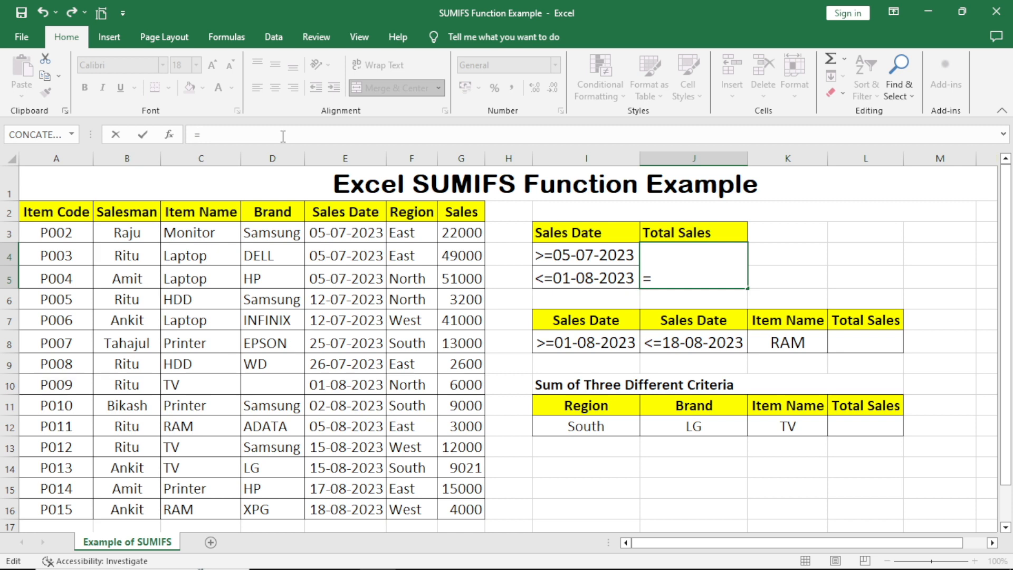
pyautogui.write('SUMIFS')
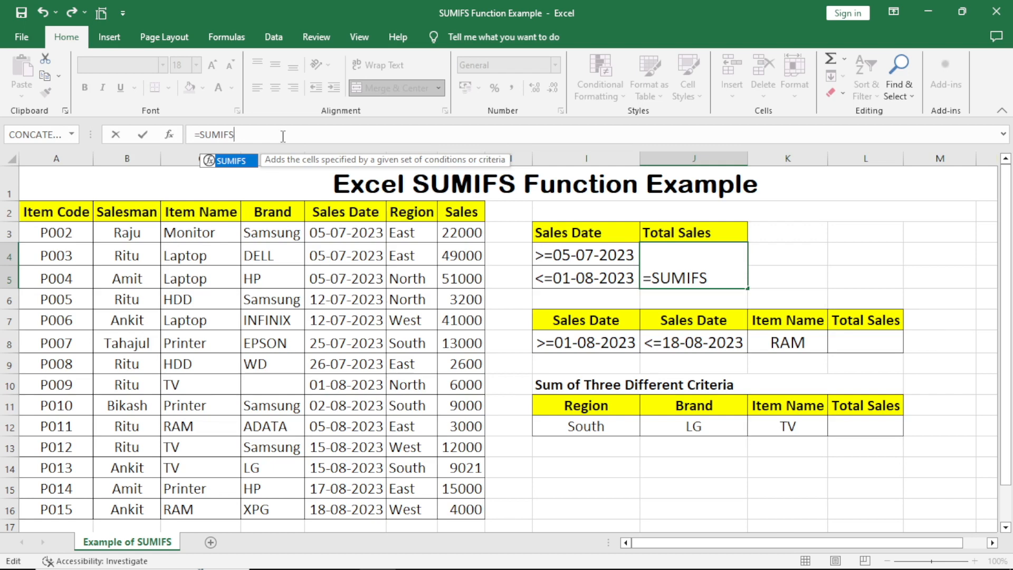
pyautogui.write('(')
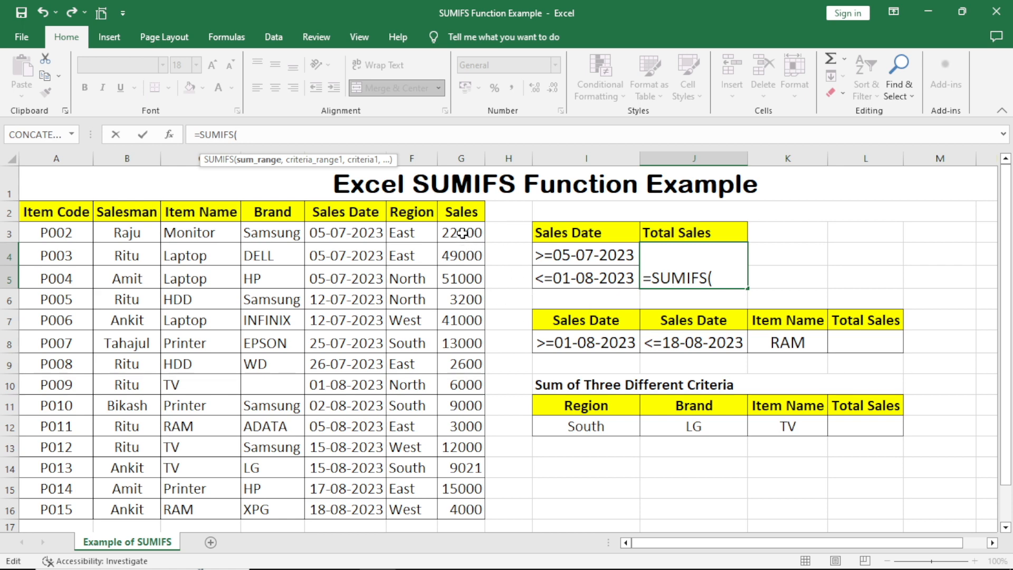
pyautogui.moveTo(462, 233); pyautogui.dragTo(477, 499)
pyautogui.write(',')
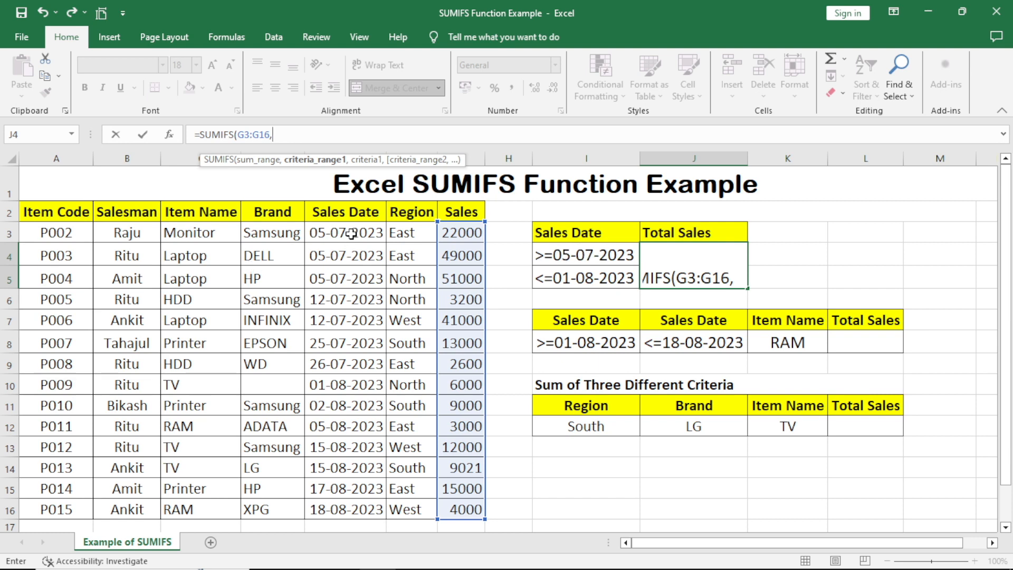
# Add the Sales Date range E3:E16 with cell I4 as the formula's first criteria pair
pyautogui.moveTo(348, 234); pyautogui.dragTo(354, 509)
pyautogui.write(',')
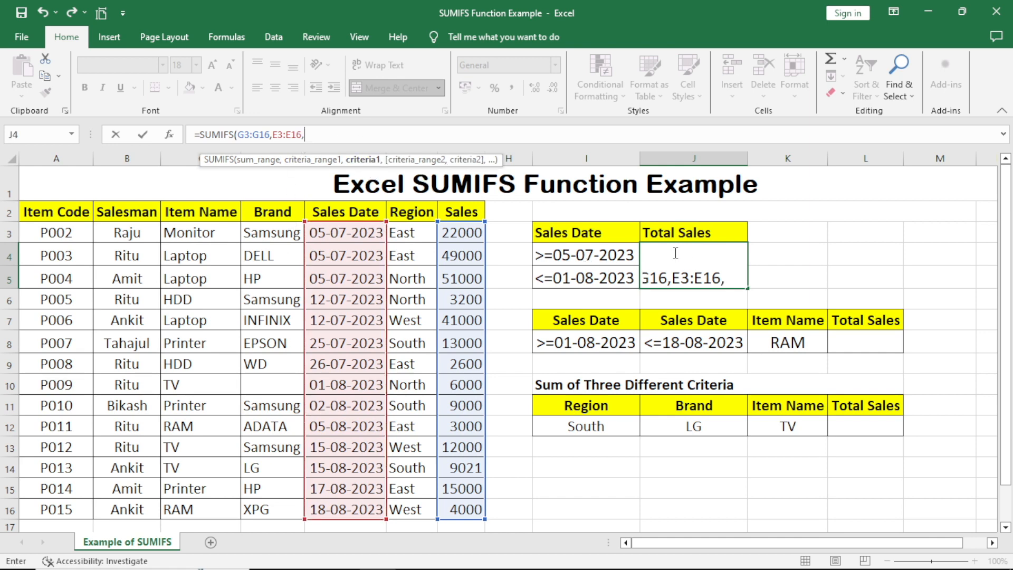
pyautogui.click(595, 257)
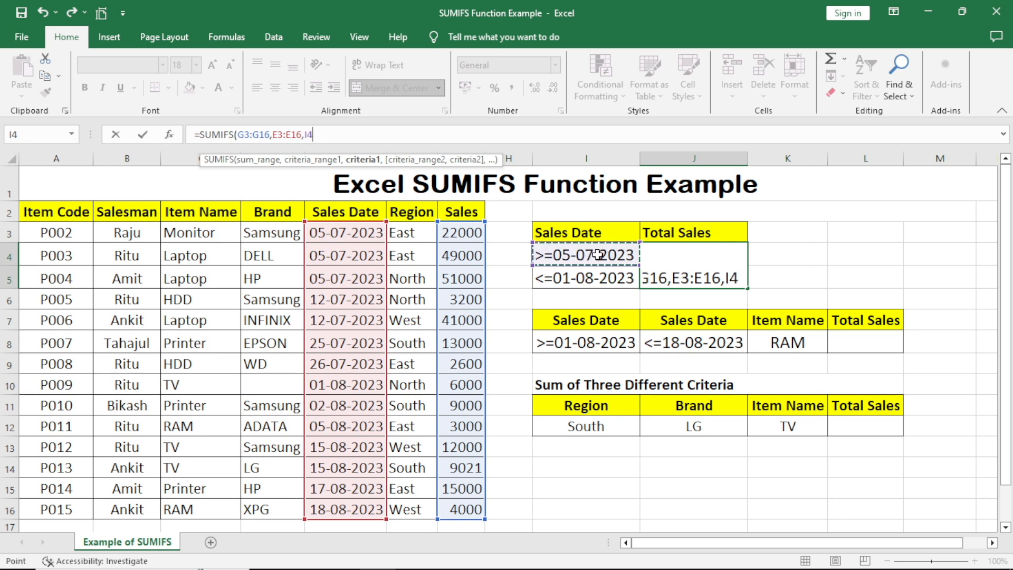
pyautogui.write(',')
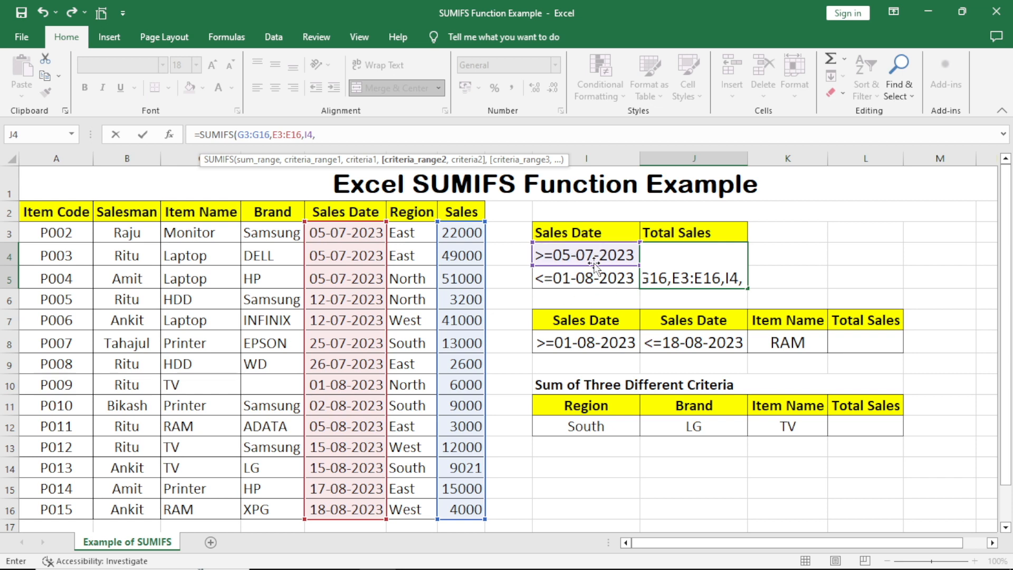
# Add E3:E16 with cell I5 as the second criteria pair and complete the SUMIFS formula
pyautogui.moveTo(334, 233); pyautogui.dragTo(379, 509)
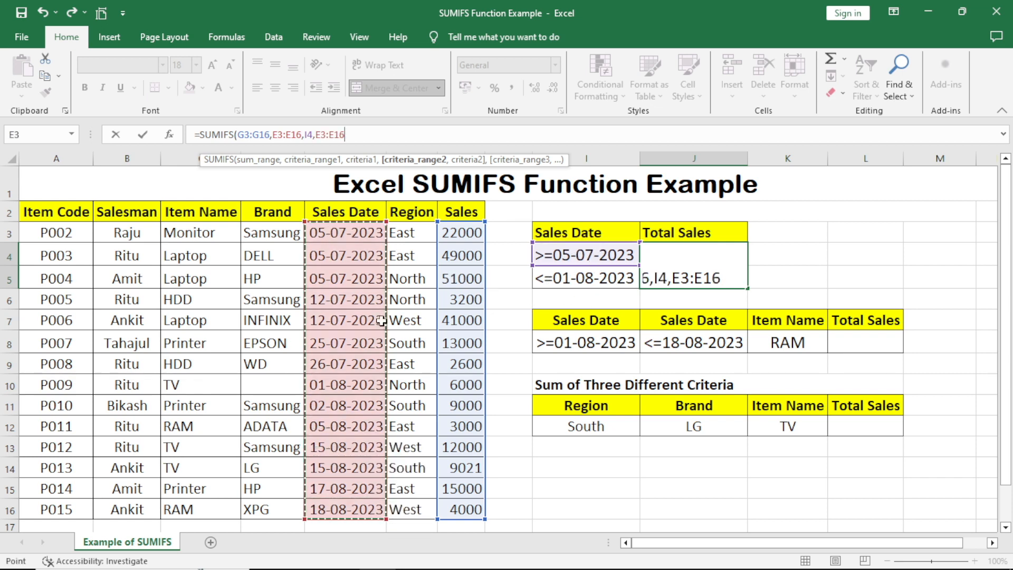
pyautogui.write(',')
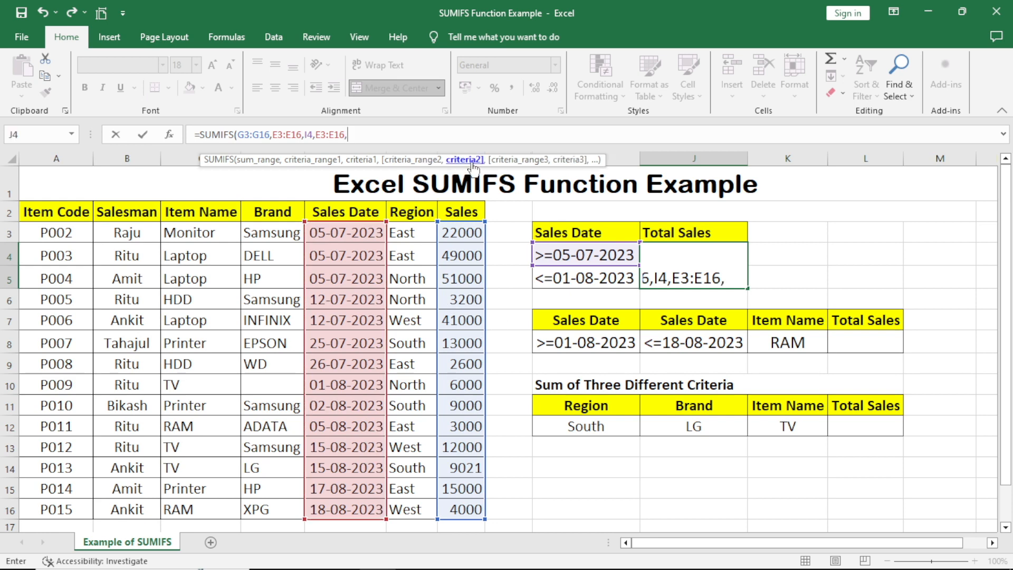
pyautogui.click(592, 282)
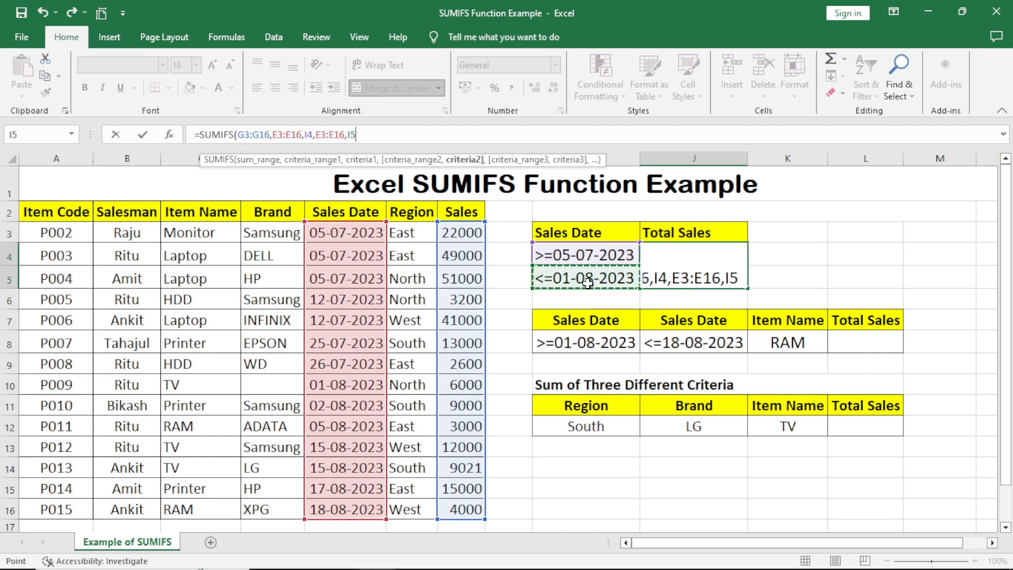
pyautogui.write(')')
pyautogui.press('Return')
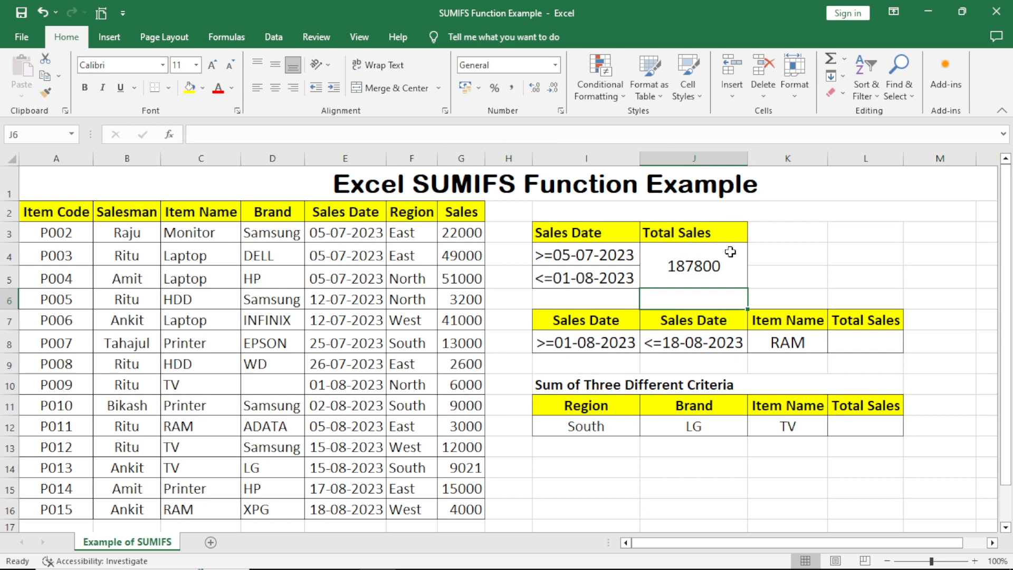
pyautogui.click(806, 260)
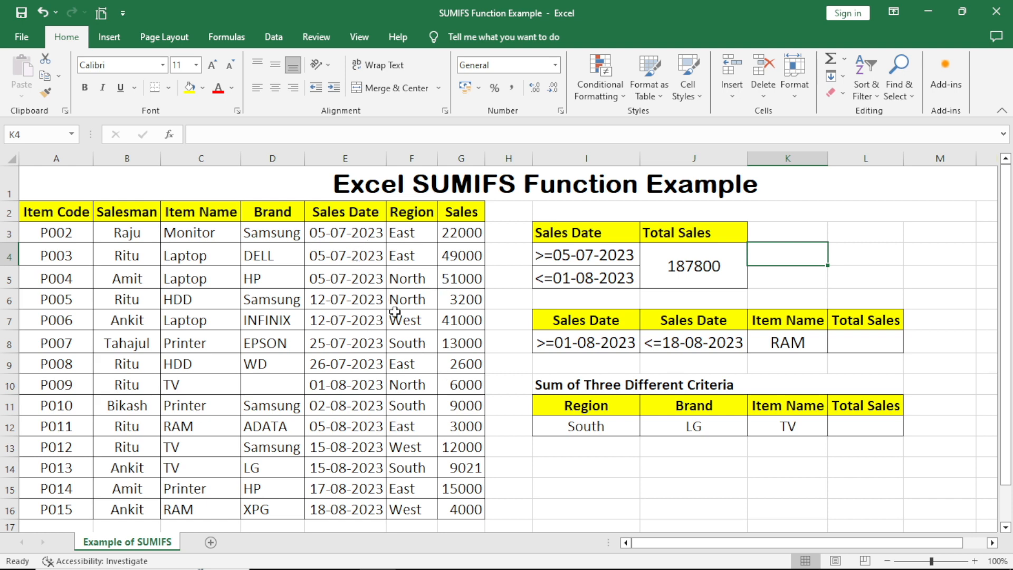
pyautogui.click(839, 277)
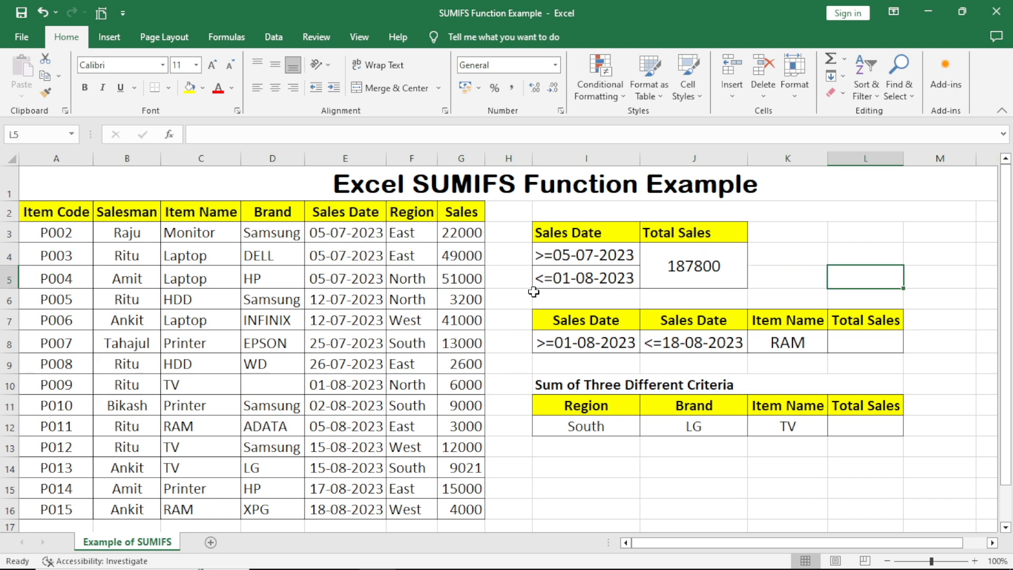
# Change the first Sales Date criterion in I4 to <>05-07-2023
pyautogui.doubleClick(553, 256)
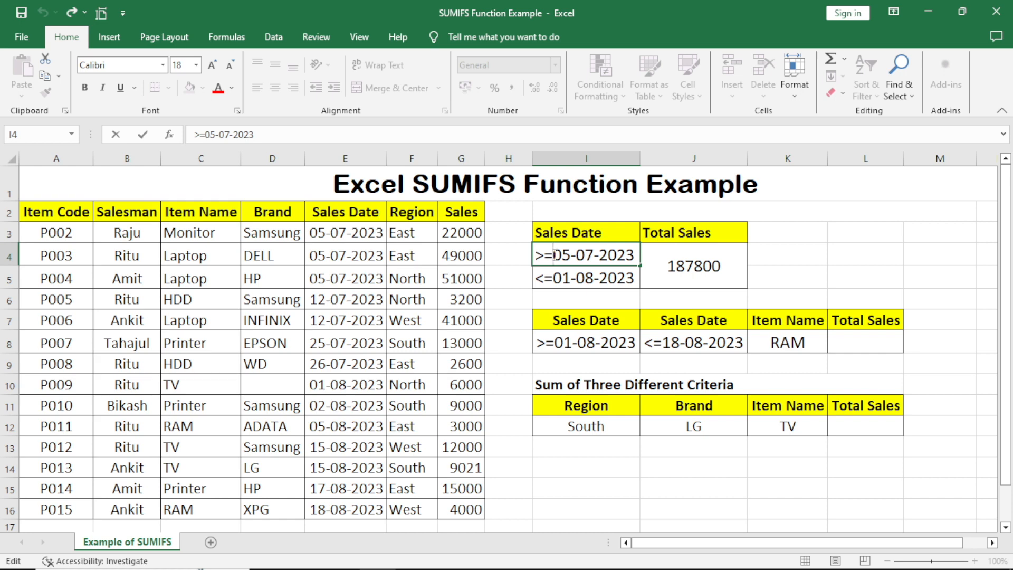
pyautogui.press('BackSpace')
pyautogui.press('BackSpace')
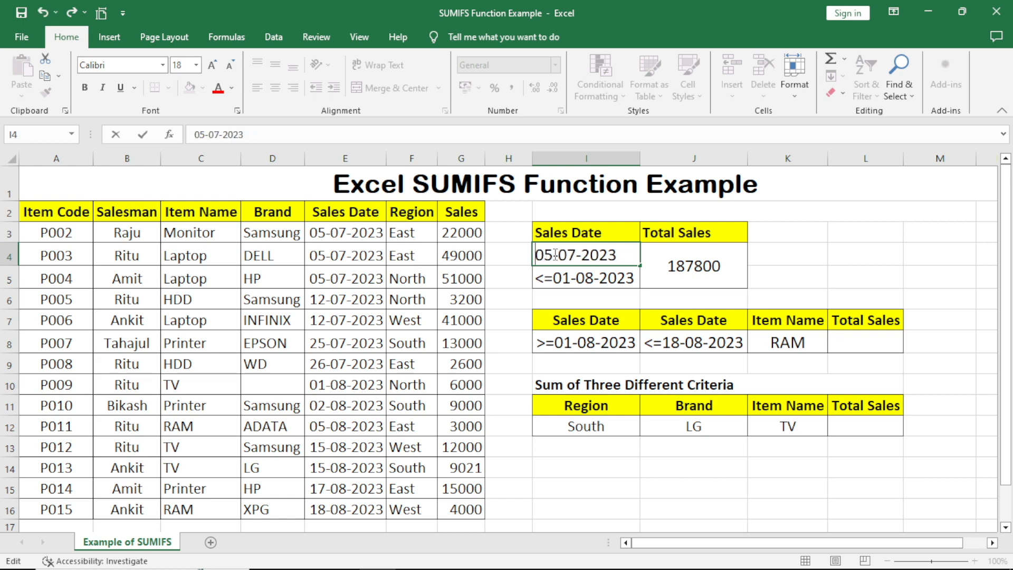
pyautogui.write('<>')
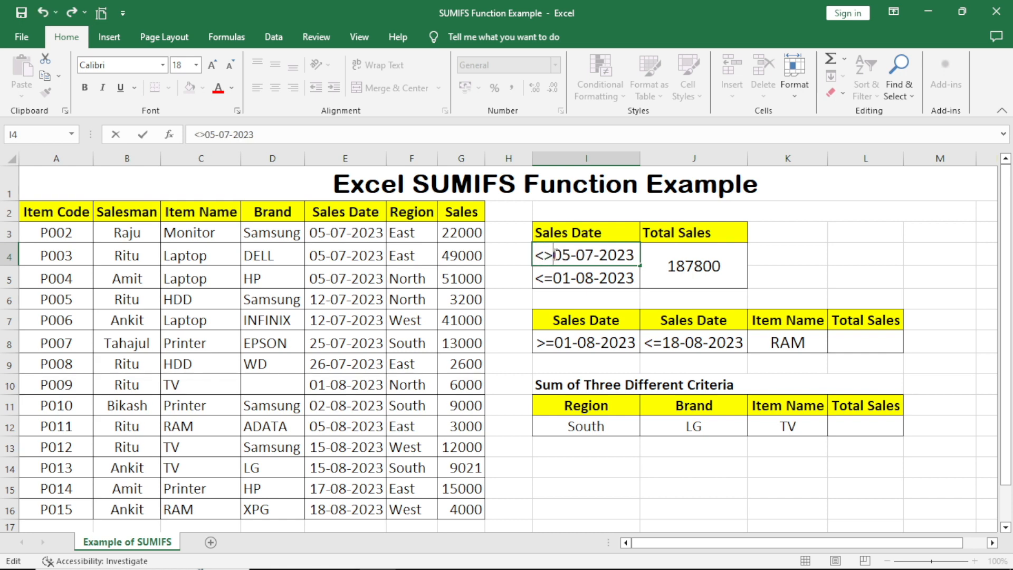
pyautogui.click(553, 279)
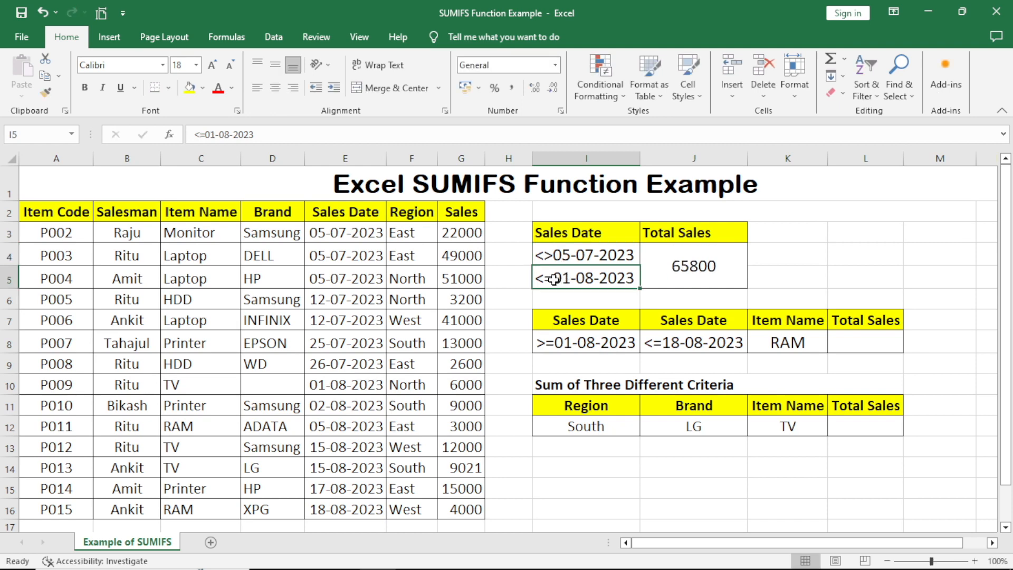
# Change the second Sales Date criterion in I5 to <>01-08-2023
pyautogui.doubleClick(554, 279)
pyautogui.press('BackSpace')
pyautogui.press('BackSpace')
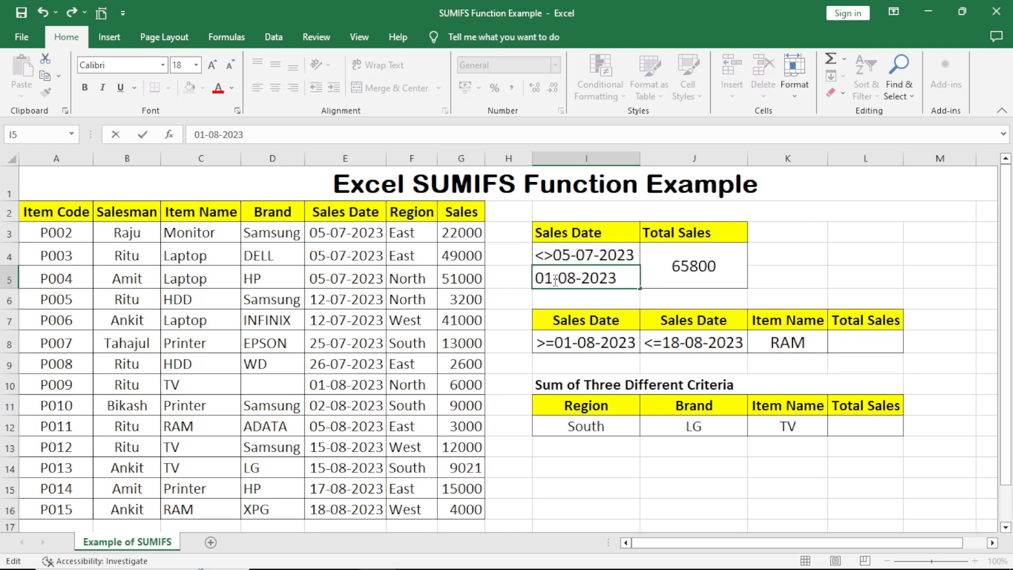
pyautogui.write('<>')
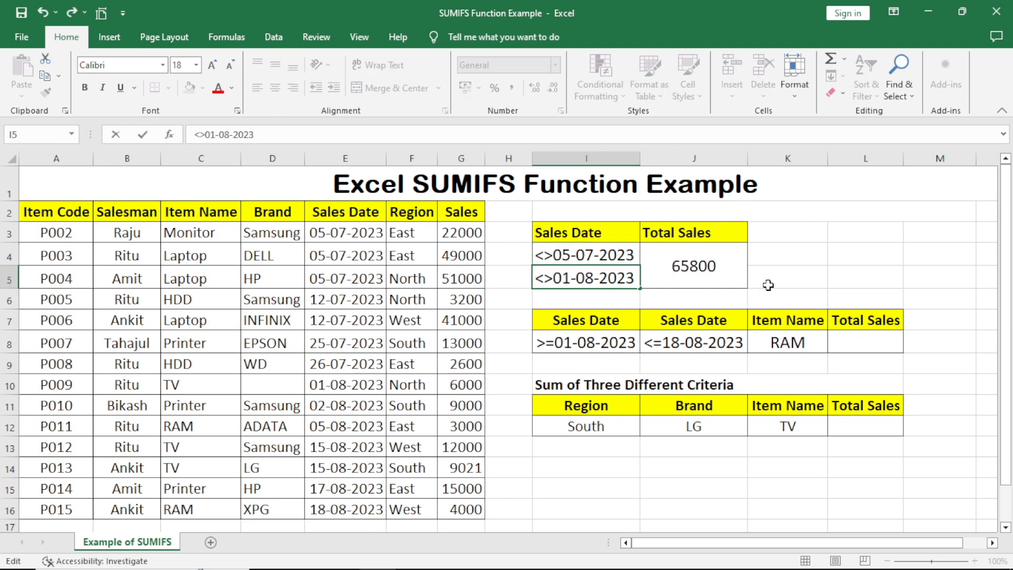
pyautogui.click(800, 272)
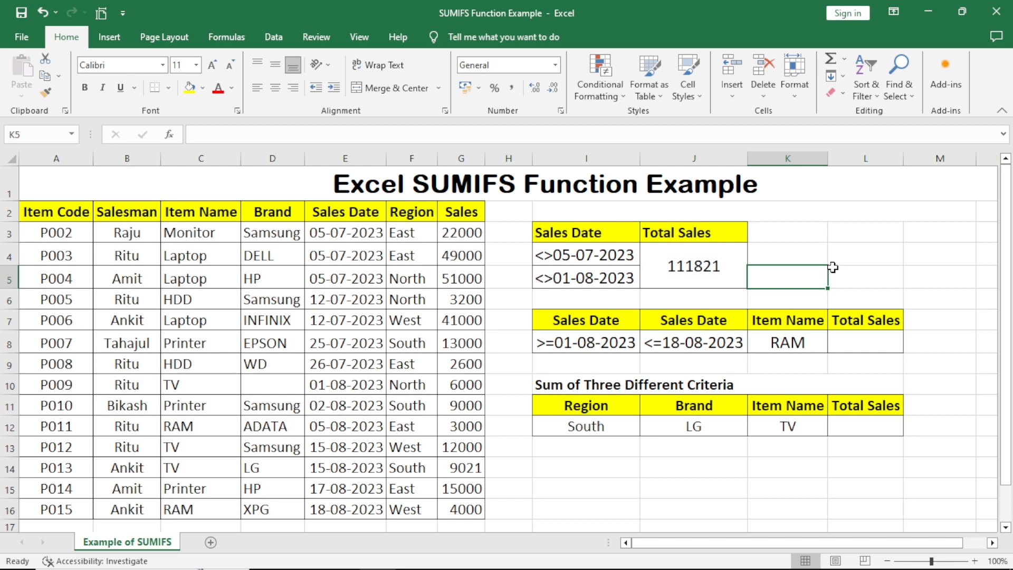
pyautogui.click(883, 274)
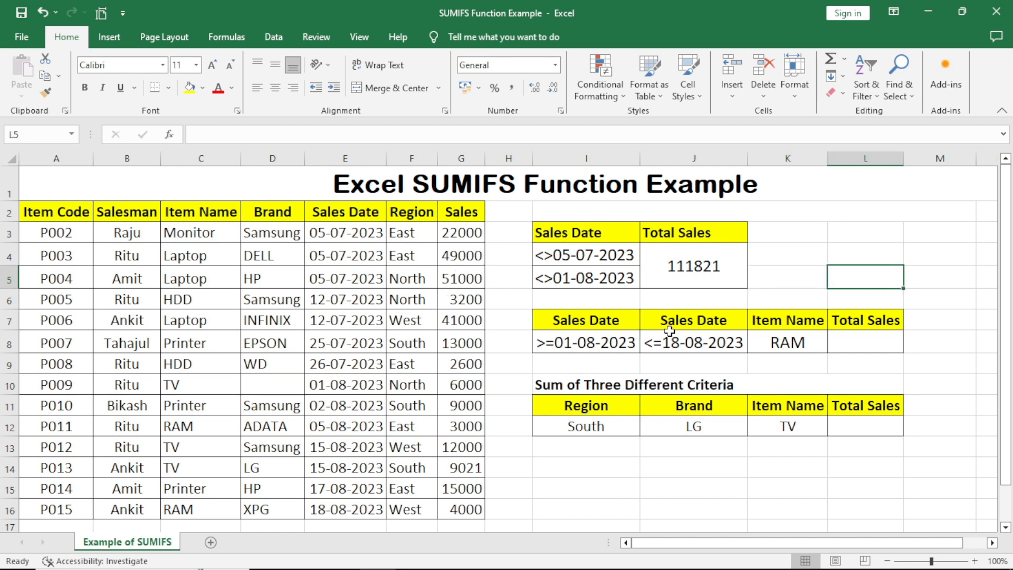
pyautogui.click(949, 319)
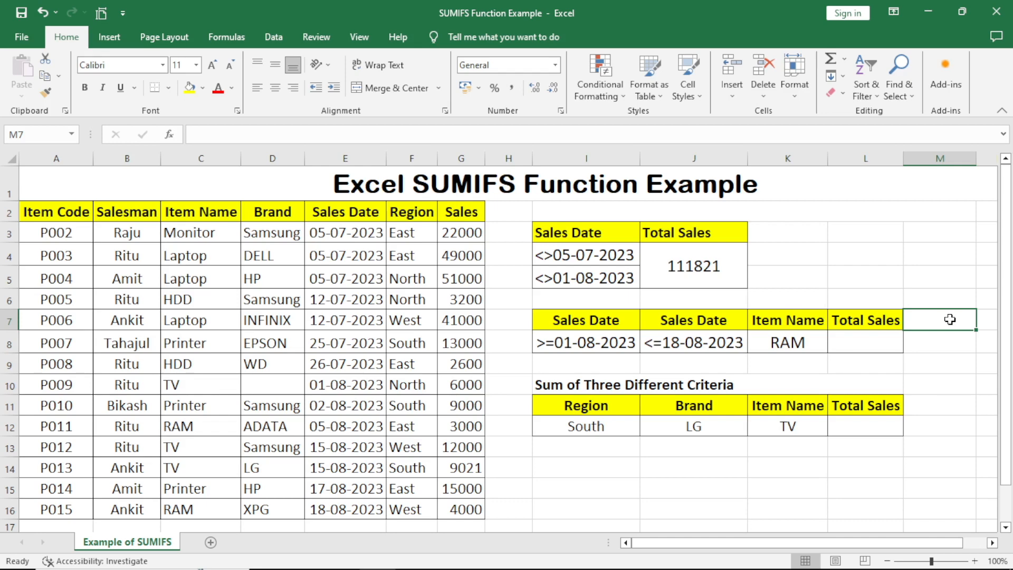
# Start a SUMIFS formula in Total Sales cell L8 with G3:G16 as the sum range
pyautogui.click(862, 342)
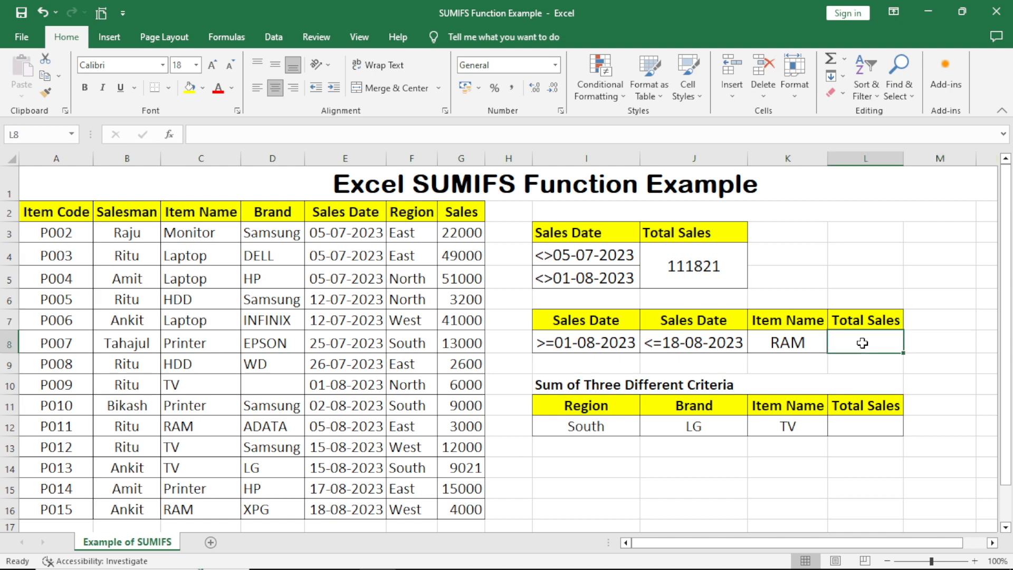
pyautogui.click(266, 135)
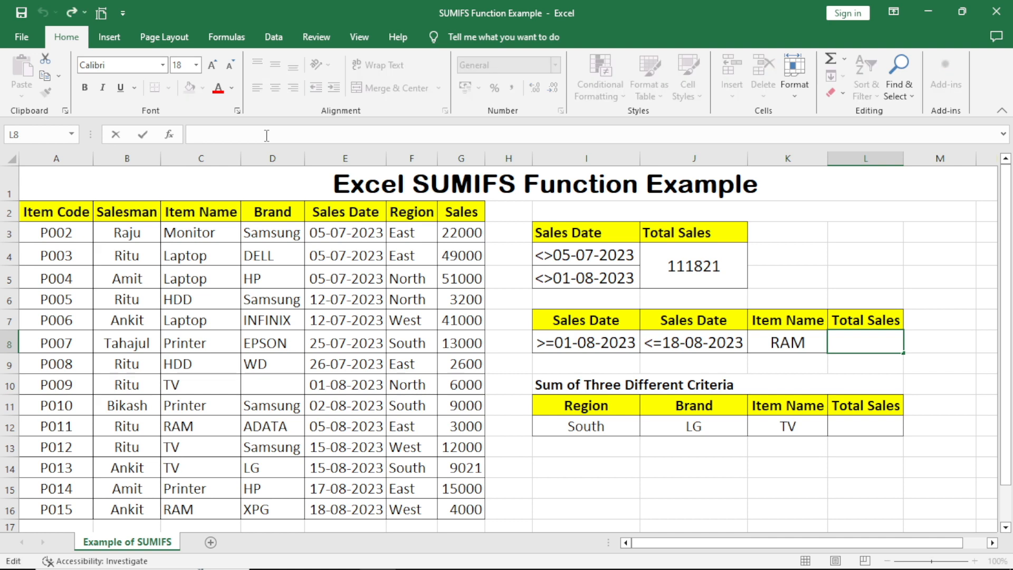
pyautogui.write('=')
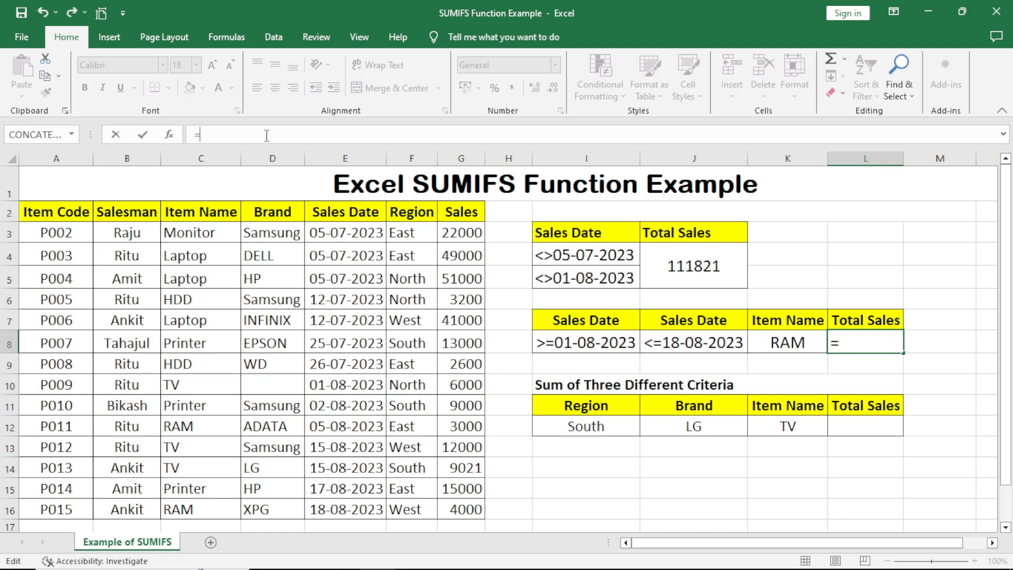
pyautogui.write('SUMIFS')
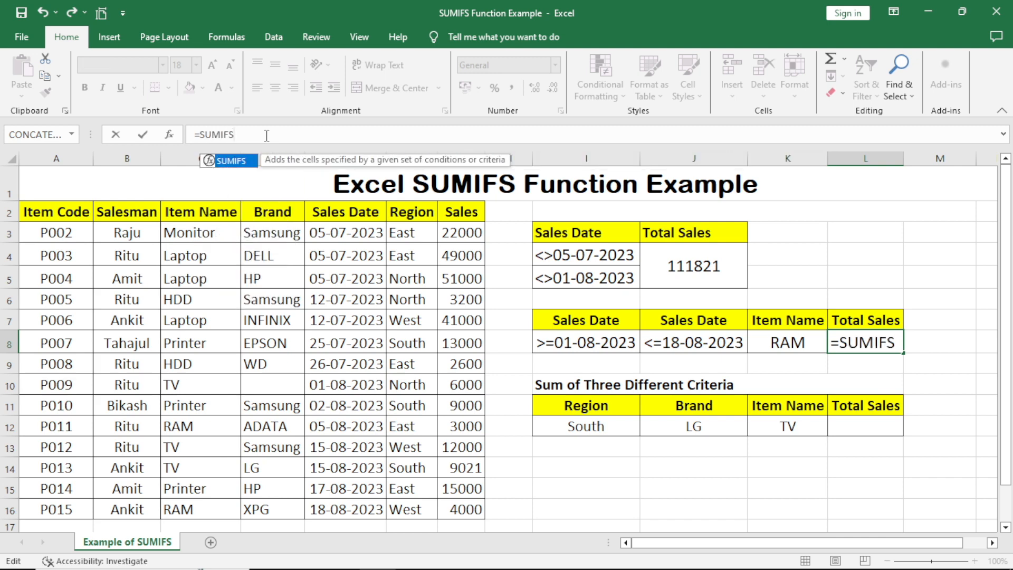
pyautogui.write('(')
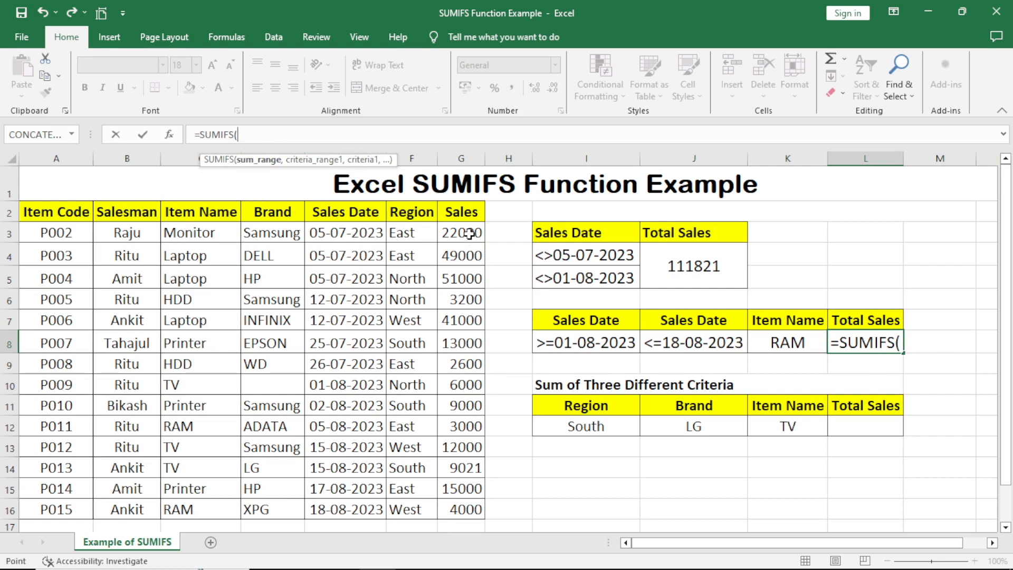
pyautogui.moveTo(469, 234); pyautogui.dragTo(474, 502)
pyautogui.write(',')
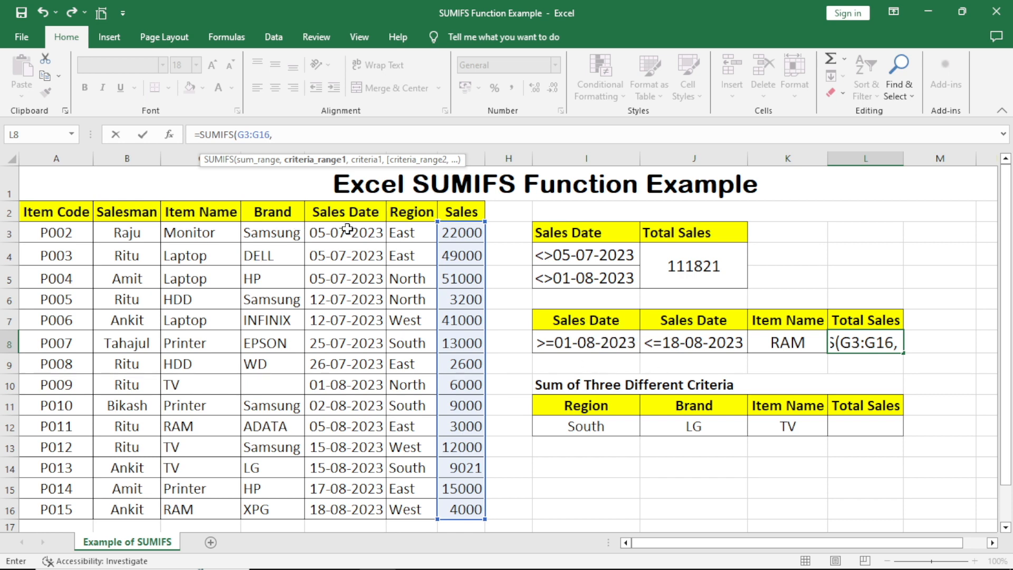
# Add the Sales Date range E3:E16 with cell I8 as the first criteria pair of the L8 formula
pyautogui.moveTo(348, 235); pyautogui.dragTo(365, 500)
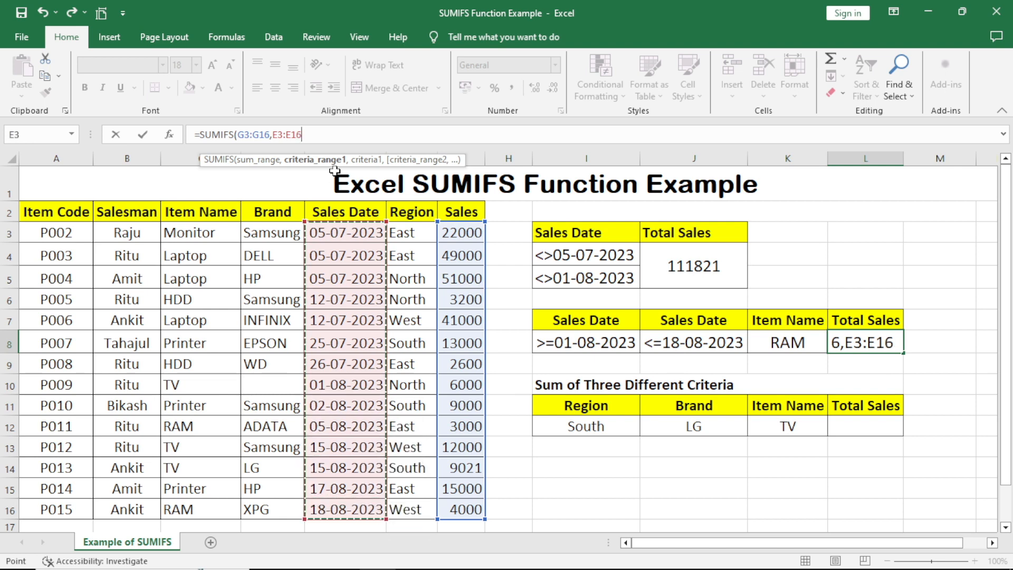
pyautogui.write(',')
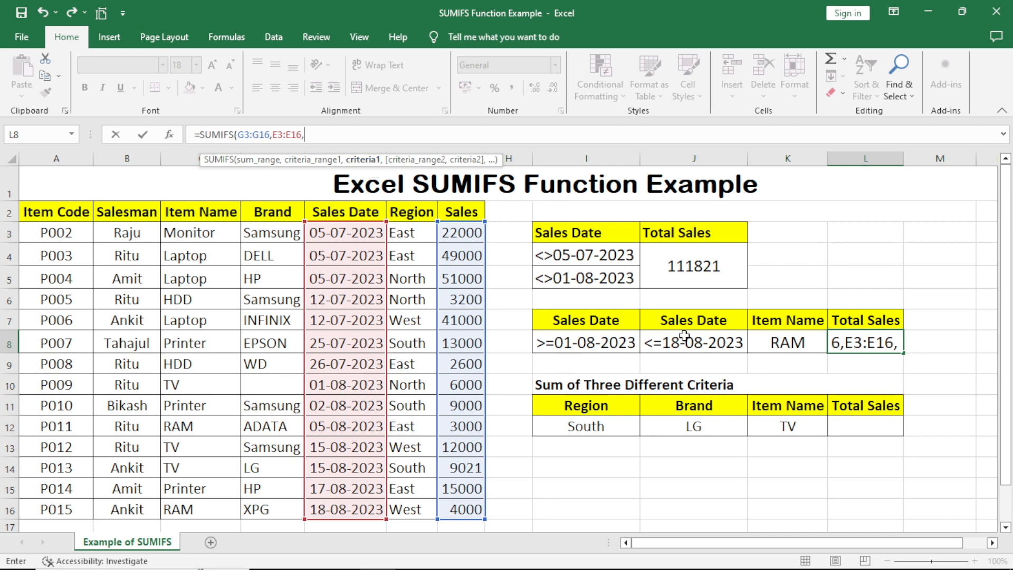
pyautogui.click(595, 344)
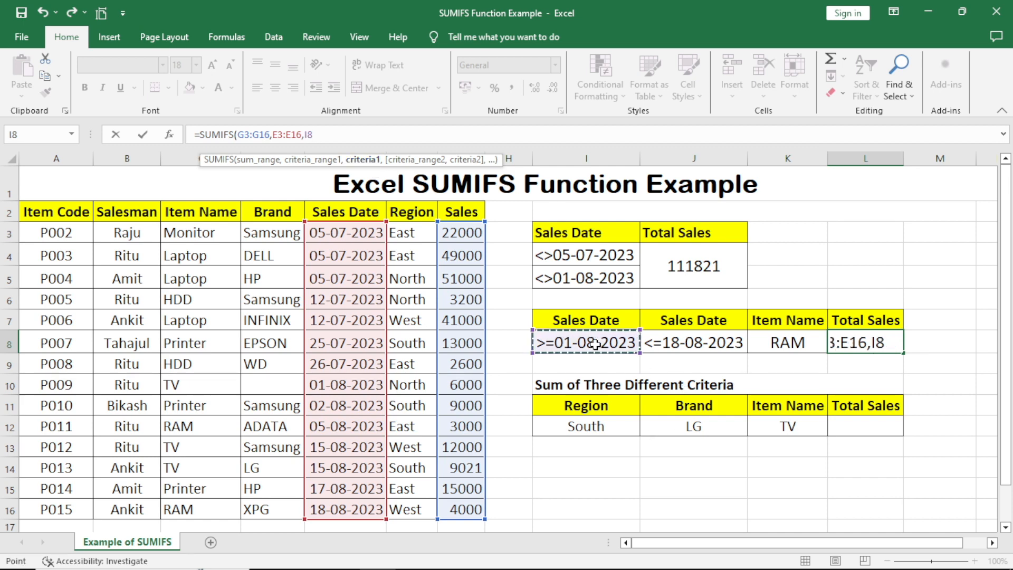
# Add the Sales Date range E3:E16 with cell J8 as the second criteria pair of the L8 formula
pyautogui.write(',')
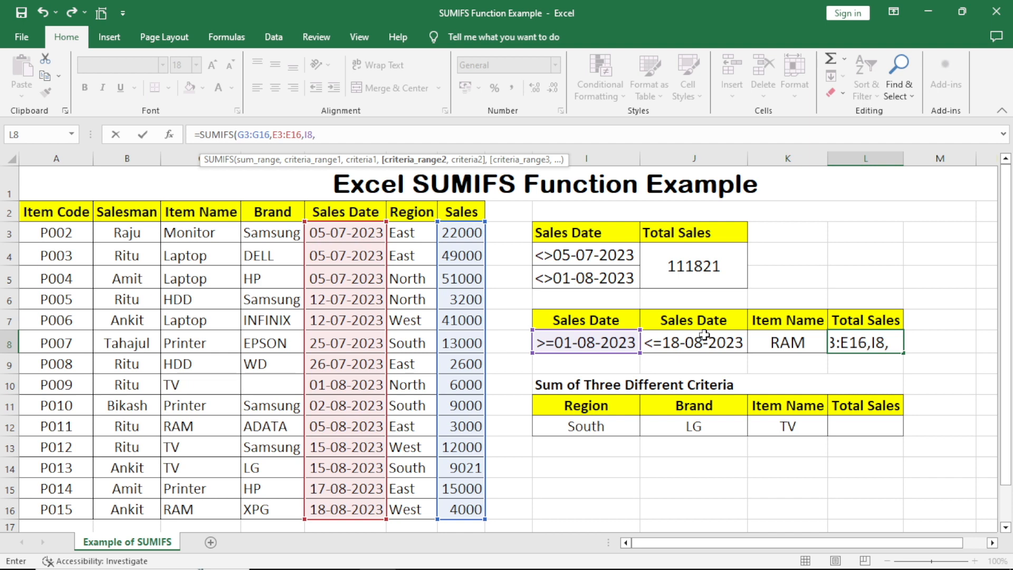
pyautogui.moveTo(356, 232); pyautogui.dragTo(366, 501)
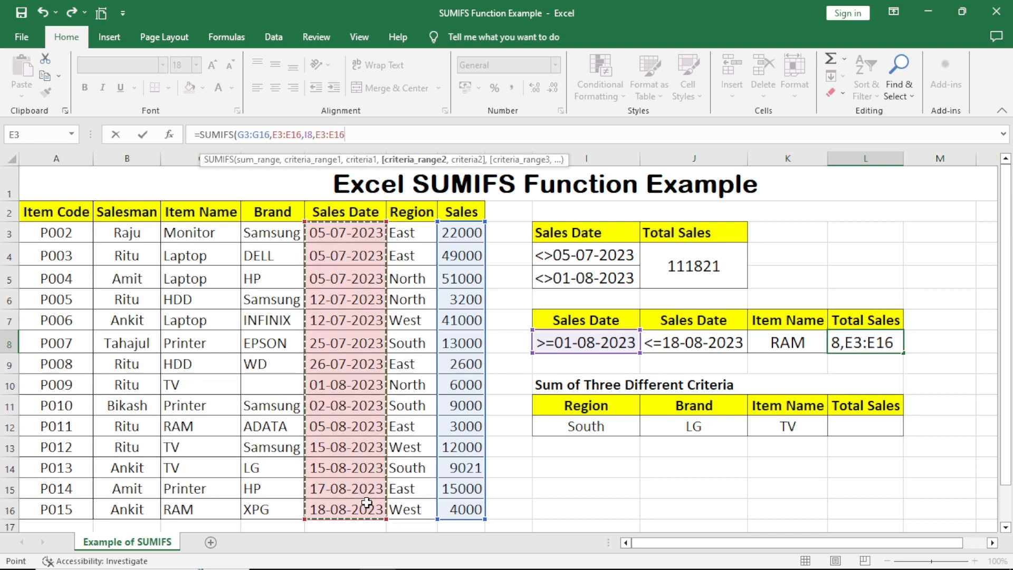
pyautogui.write(',')
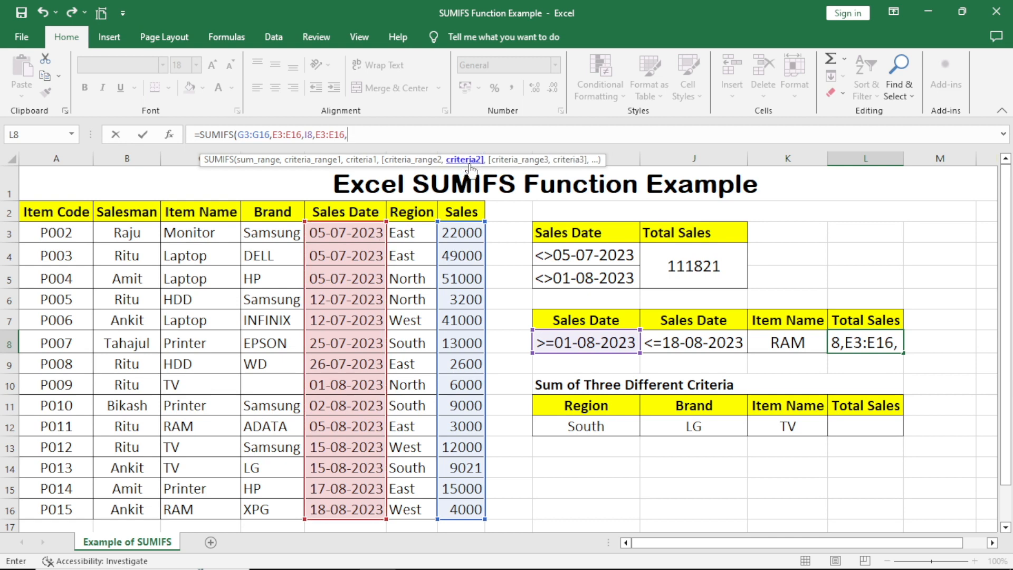
pyautogui.click(708, 344)
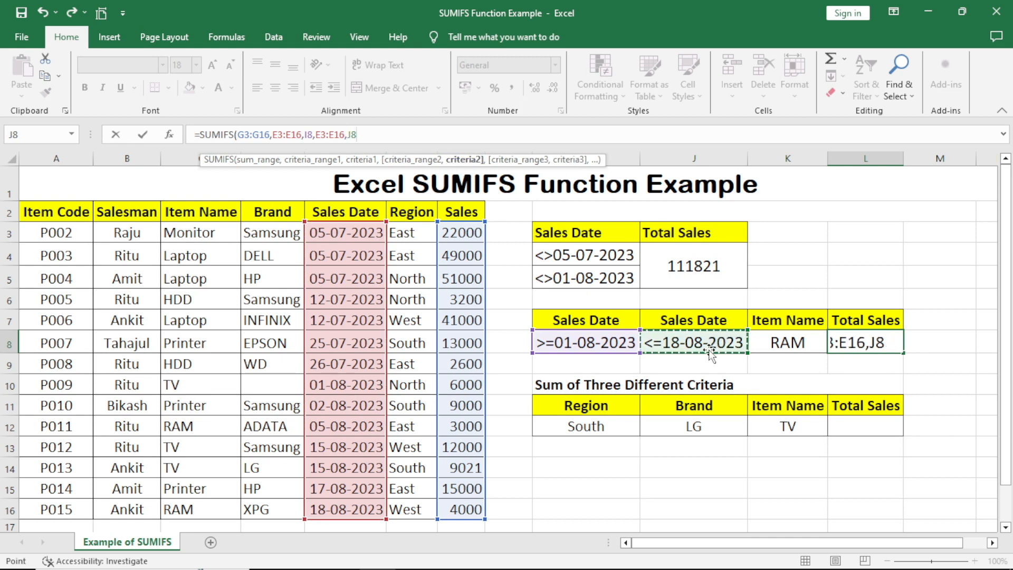
# Complete the L8 SUMIFS formula with the Item Name range C3:C16 and cell K8 as the third criteria pair
pyautogui.write(',')
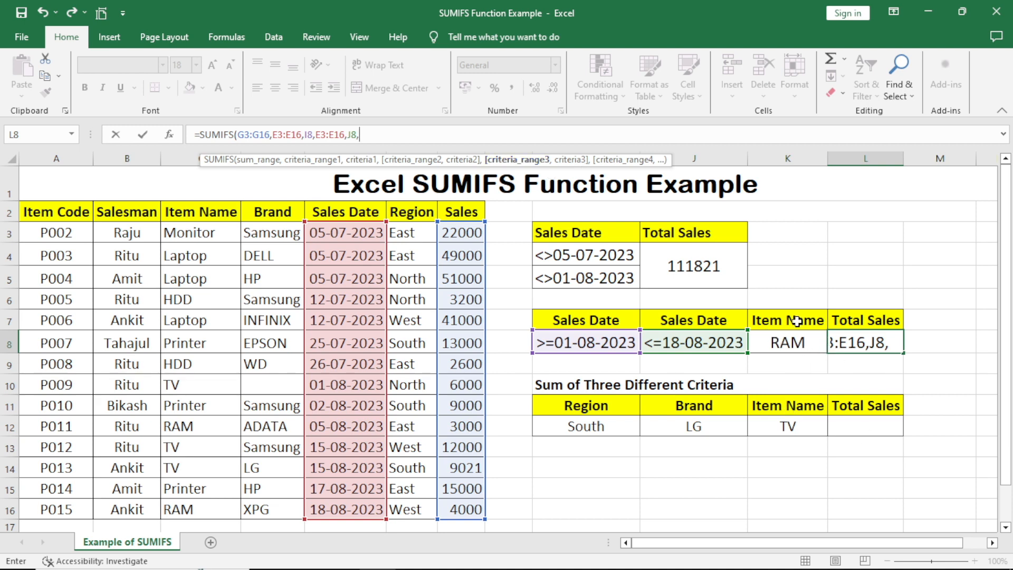
pyautogui.moveTo(203, 233); pyautogui.dragTo(225, 508)
pyautogui.write(',')
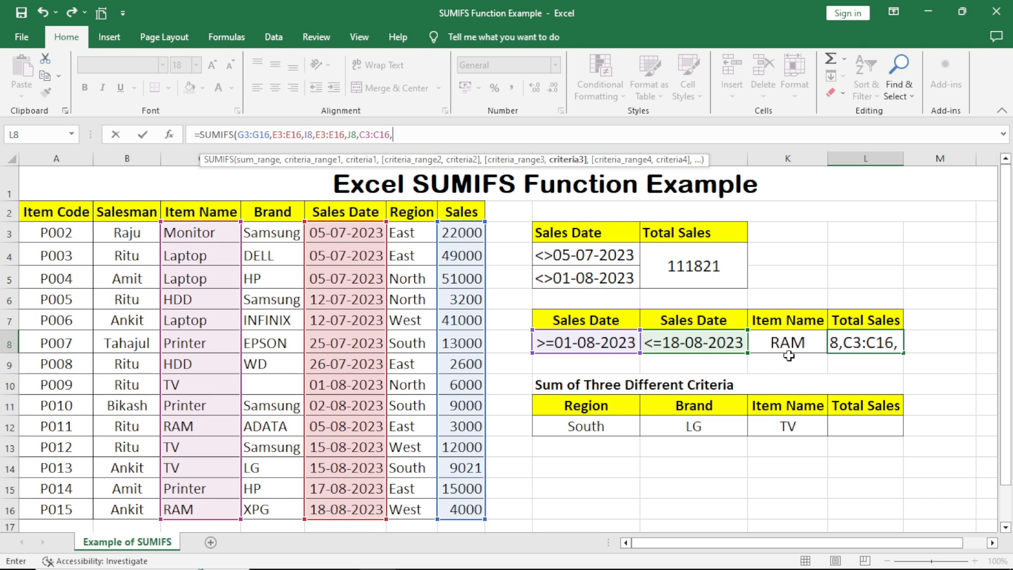
pyautogui.click(806, 345)
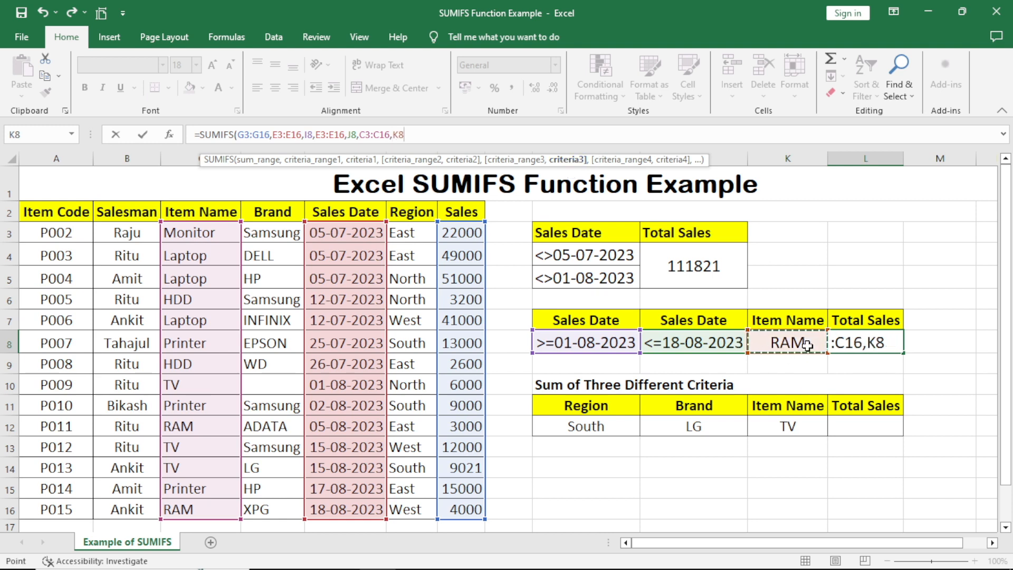
pyautogui.write(')')
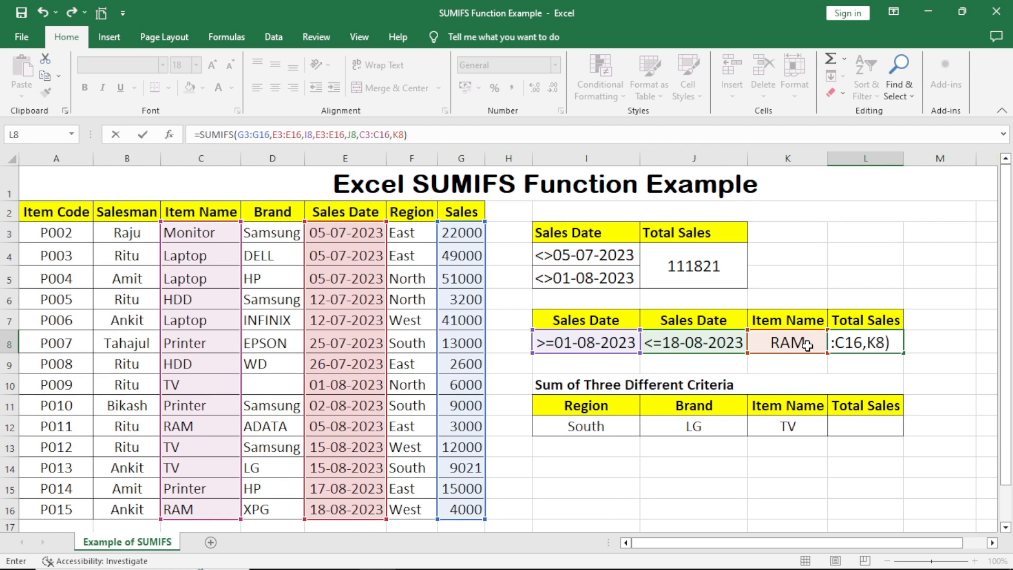
pyautogui.press('Return')
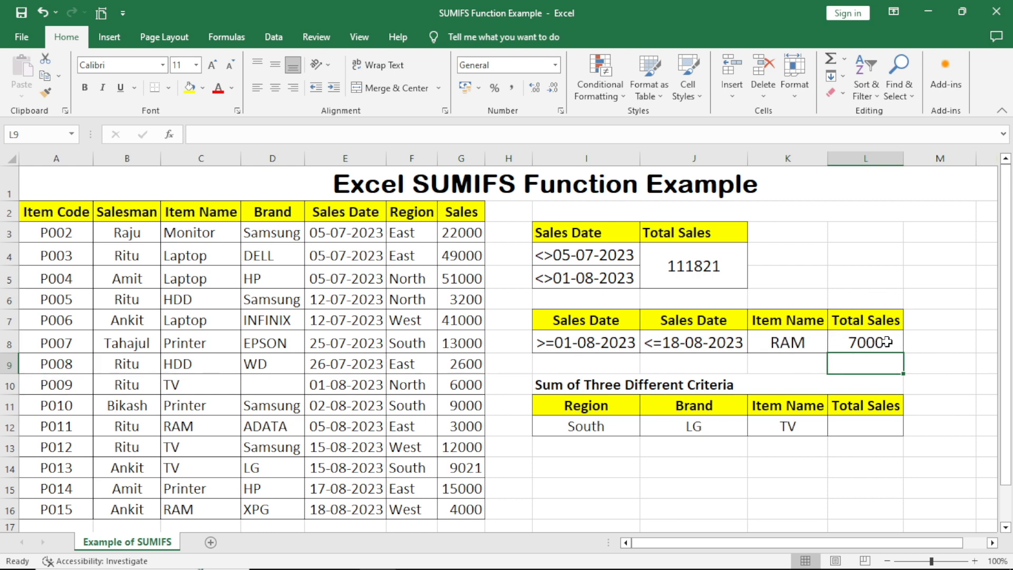
pyautogui.click(693, 462)
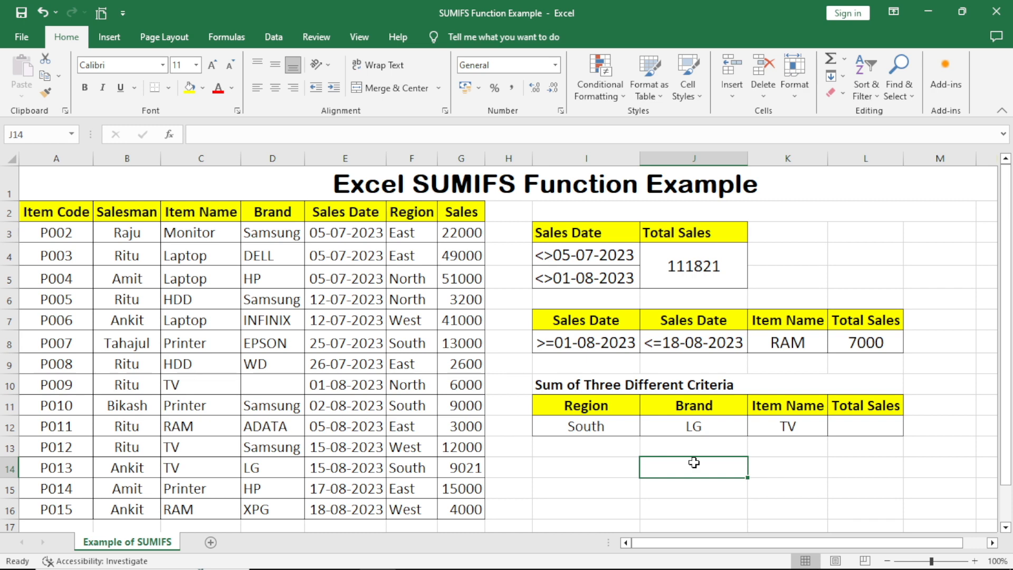
pyautogui.click(781, 463)
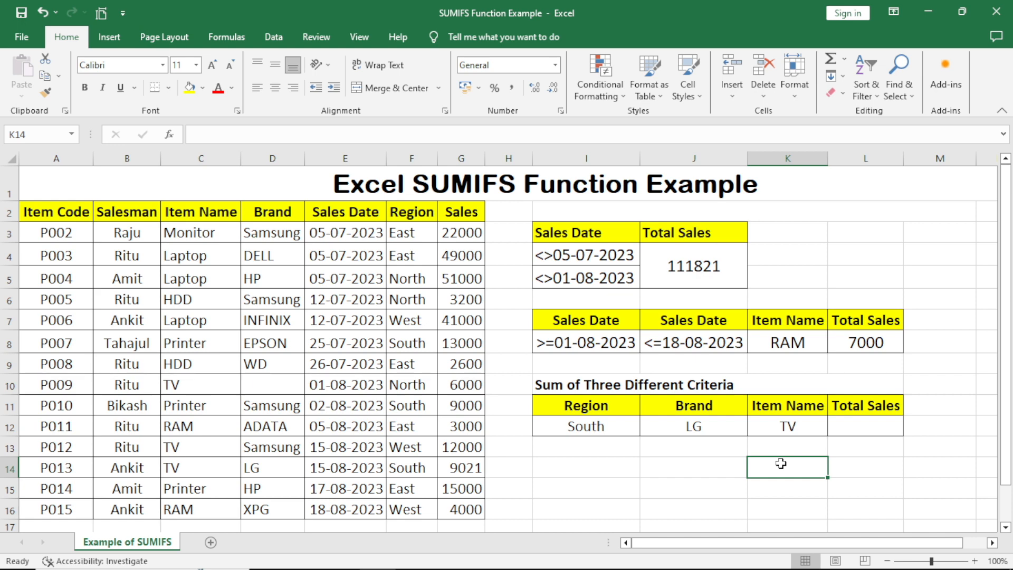
# Start a SUMIFS formula in Total Sales cell L12 with G3:G16 as the sum range
pyautogui.click(856, 429)
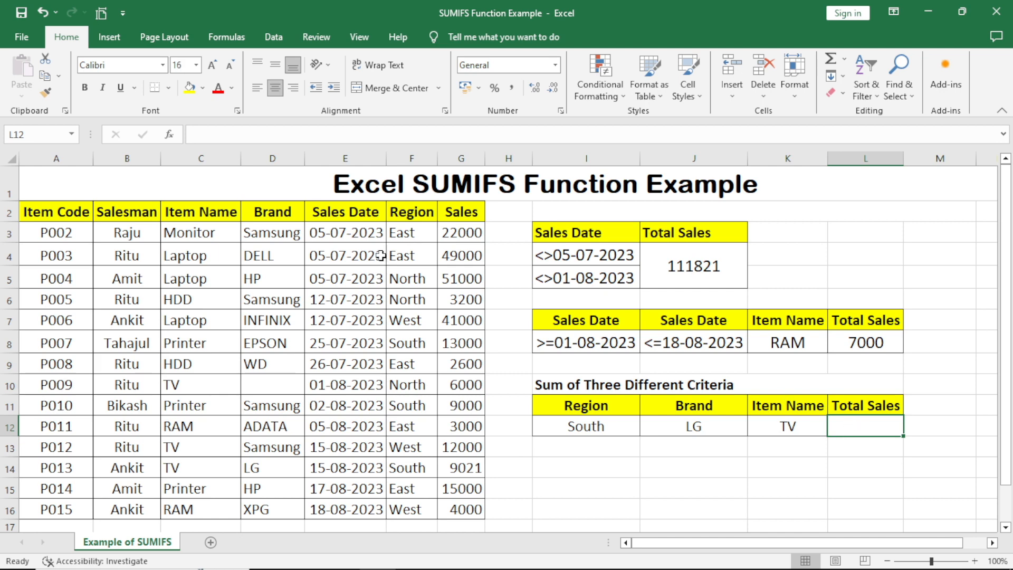
pyautogui.click(197, 136)
pyautogui.write('=')
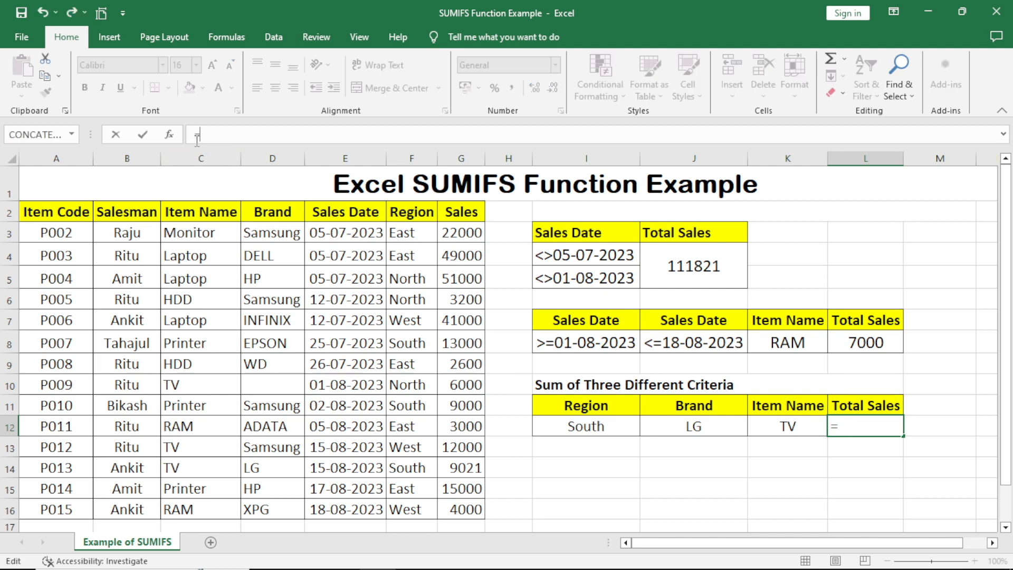
pyautogui.write('SUMIFS')
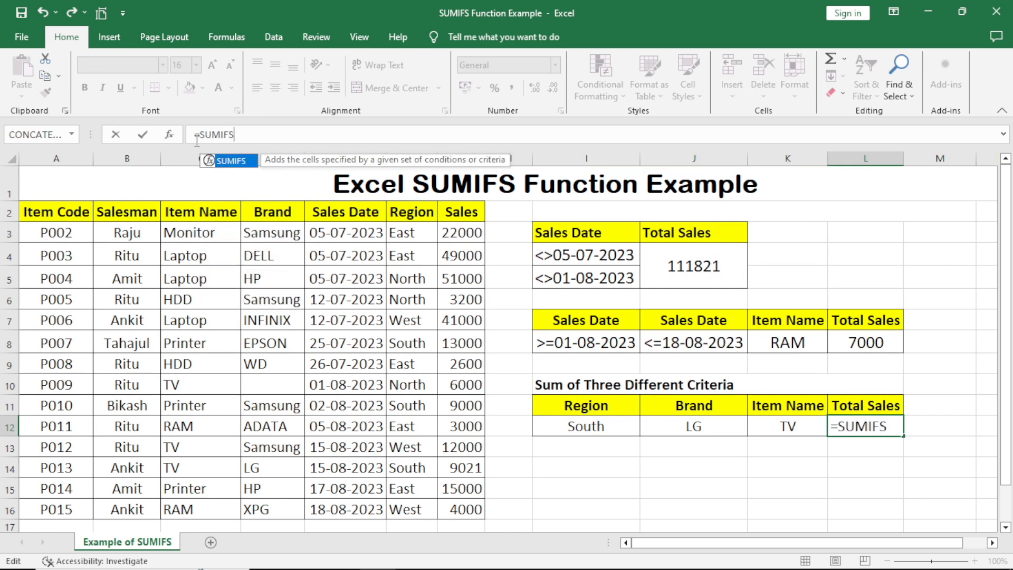
pyautogui.write('(')
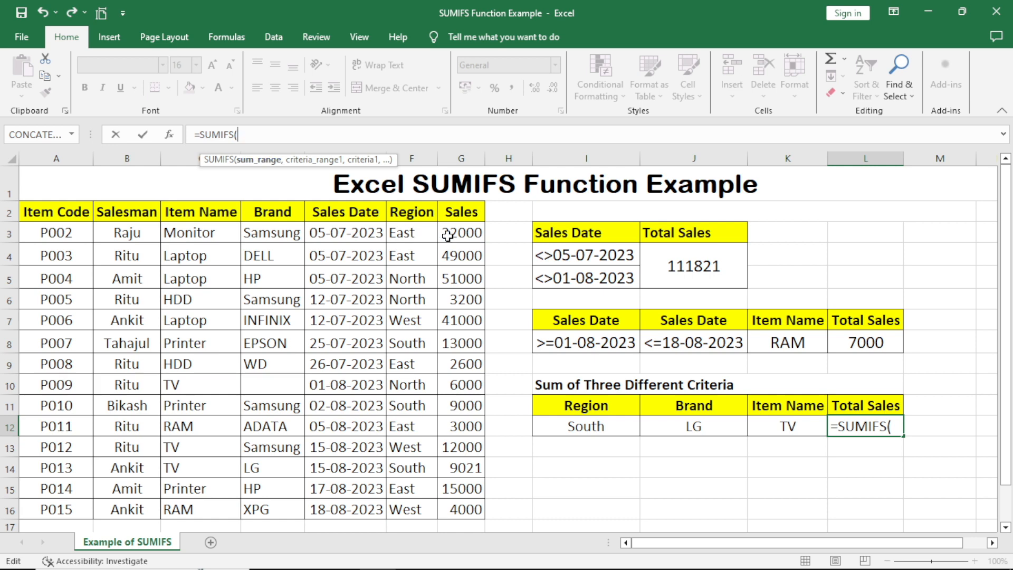
pyautogui.moveTo(448, 236); pyautogui.dragTo(476, 502)
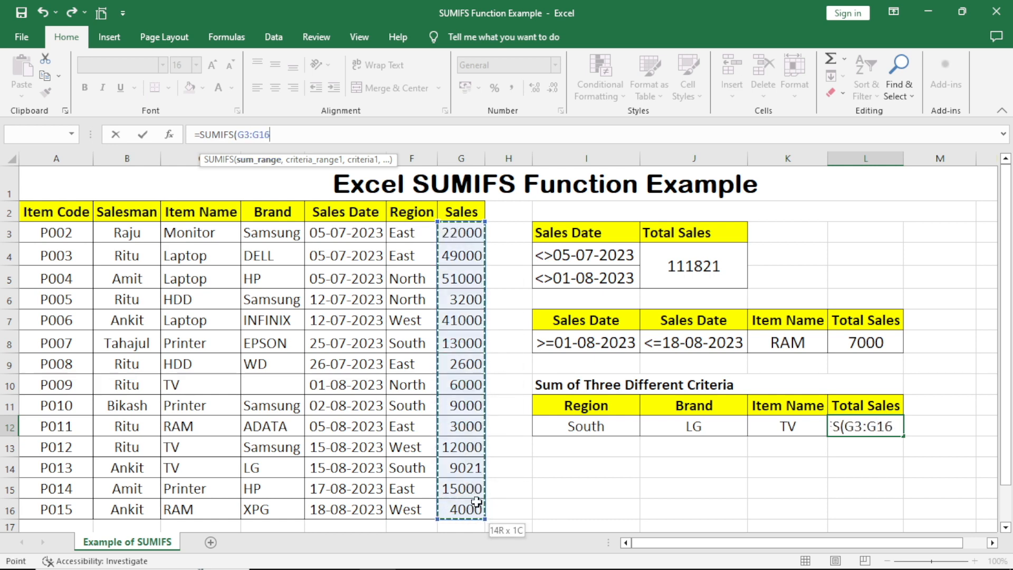
# Add the Region range F3:F16 with cell I12 as the first criteria pair of the L12 formula
pyautogui.write(',')
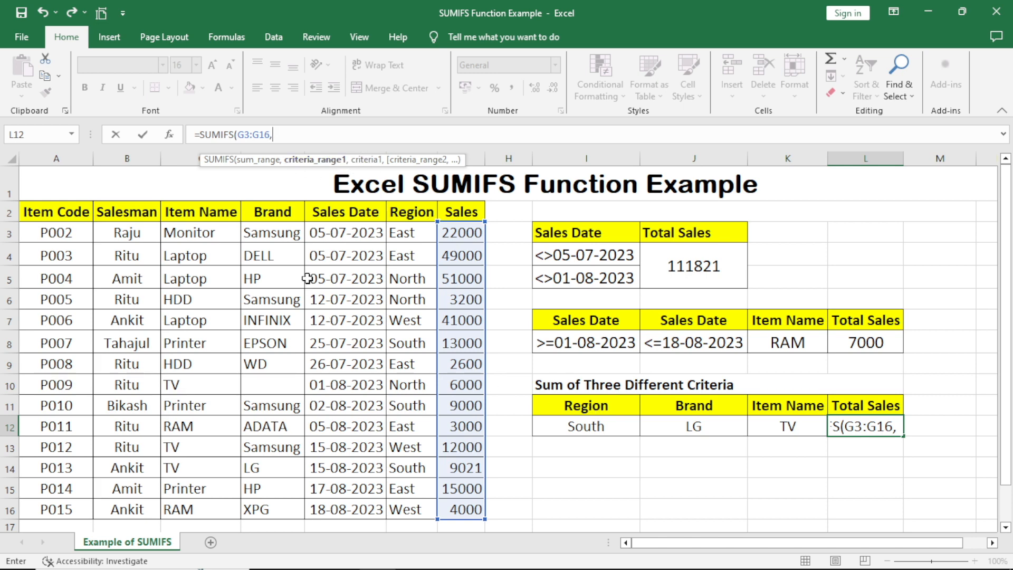
pyautogui.moveTo(386, 235); pyautogui.dragTo(429, 504)
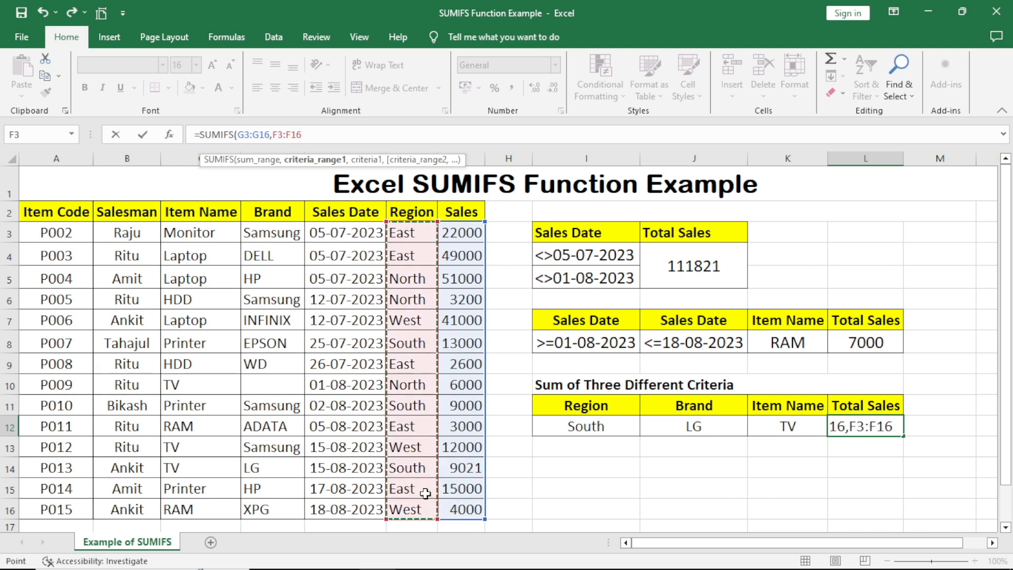
pyautogui.write(',')
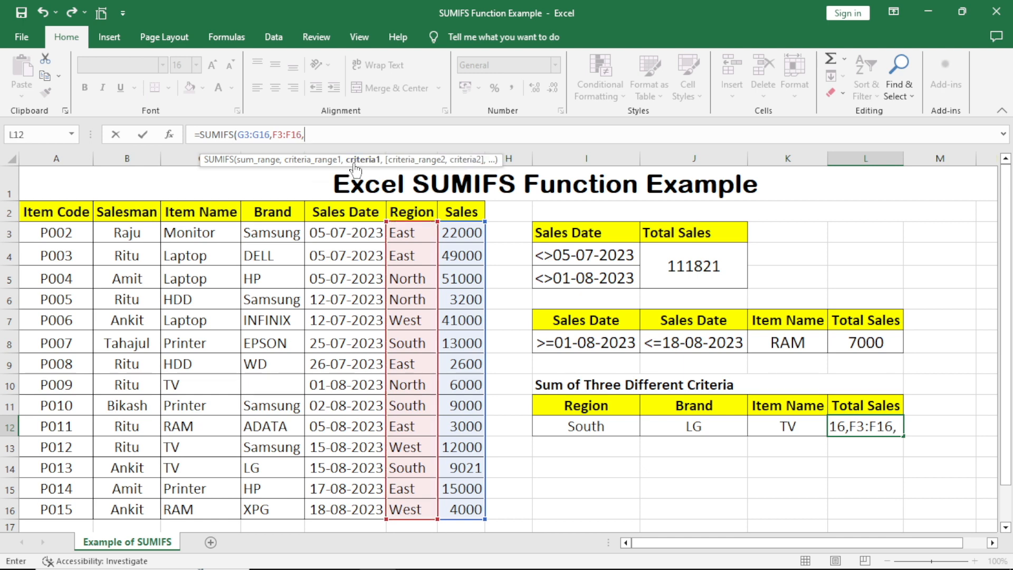
pyautogui.click(596, 430)
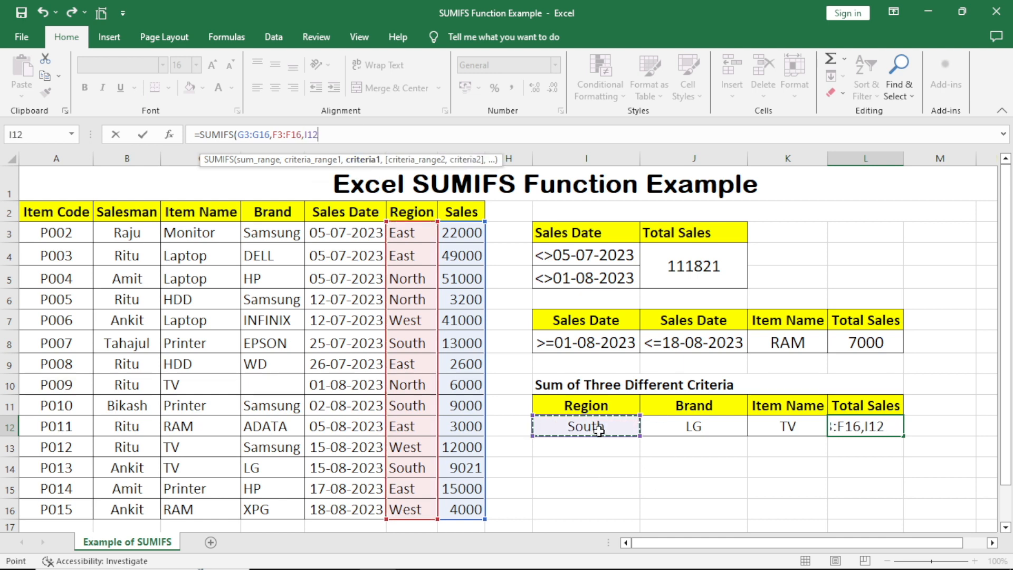
# Add the Brand range D3:D16 with cell J12 as the second criteria pair of the L12 formula
pyautogui.write(',')
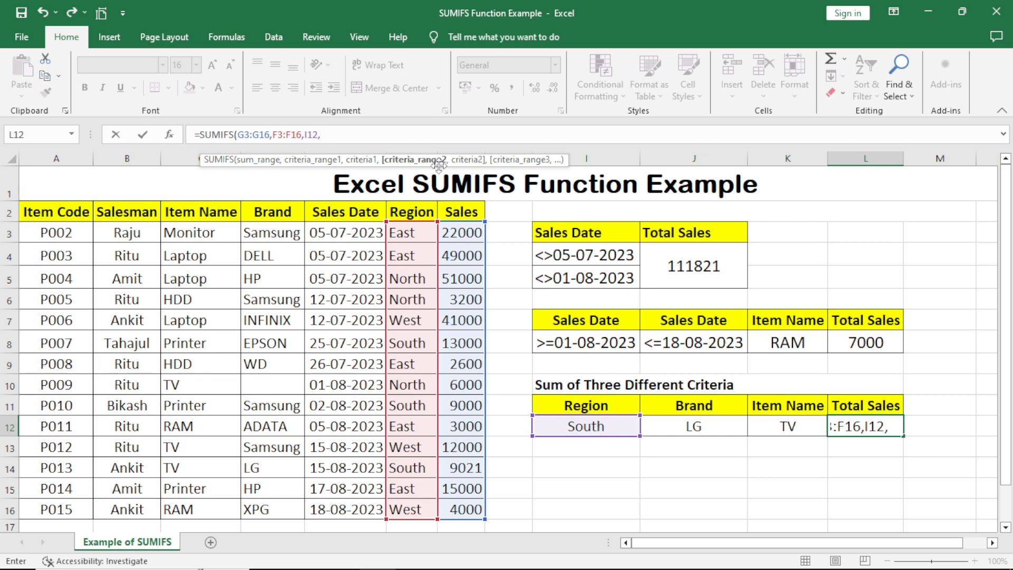
pyautogui.moveTo(274, 234); pyautogui.dragTo(284, 511)
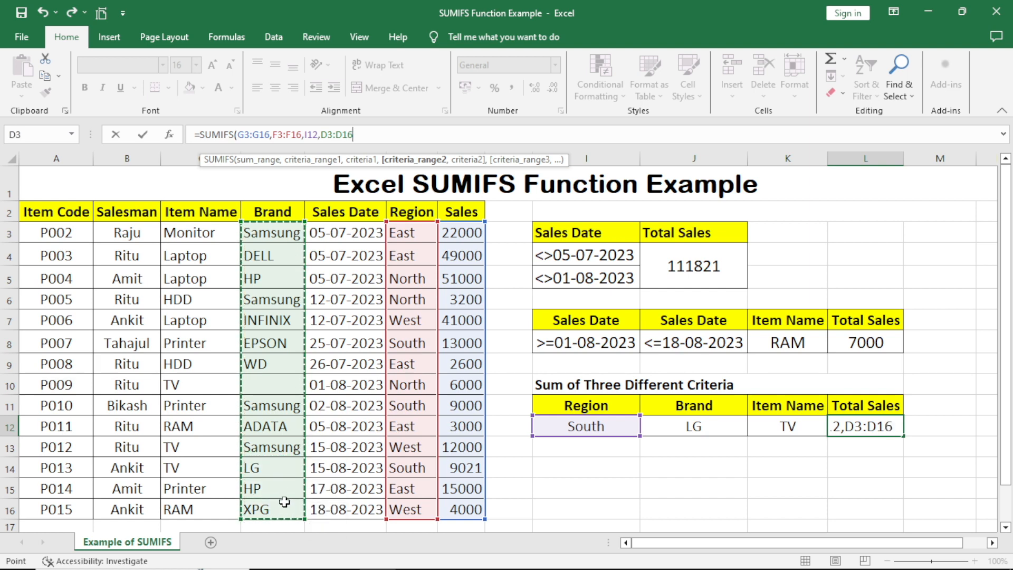
pyautogui.write(',')
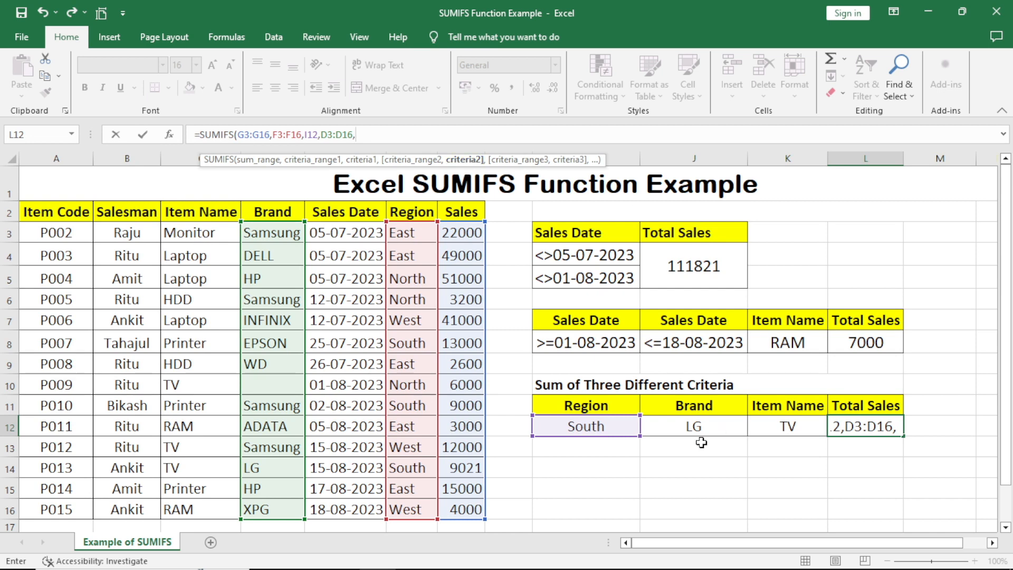
pyautogui.click(705, 425)
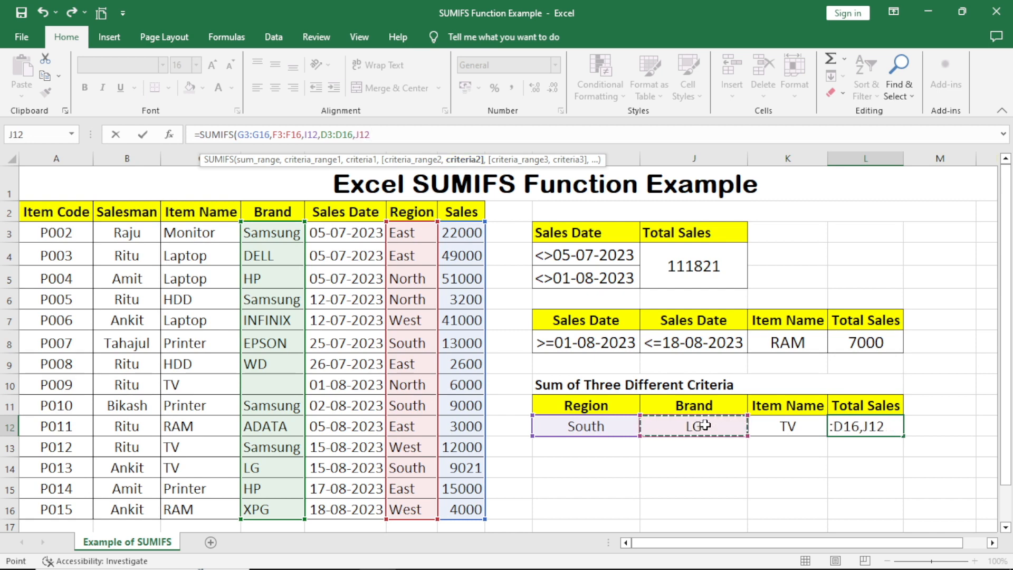
# Complete the L12 SUMIFS formula with the Item Name range C3:C16 and cell K12 as the third criteria pair
pyautogui.write(',')
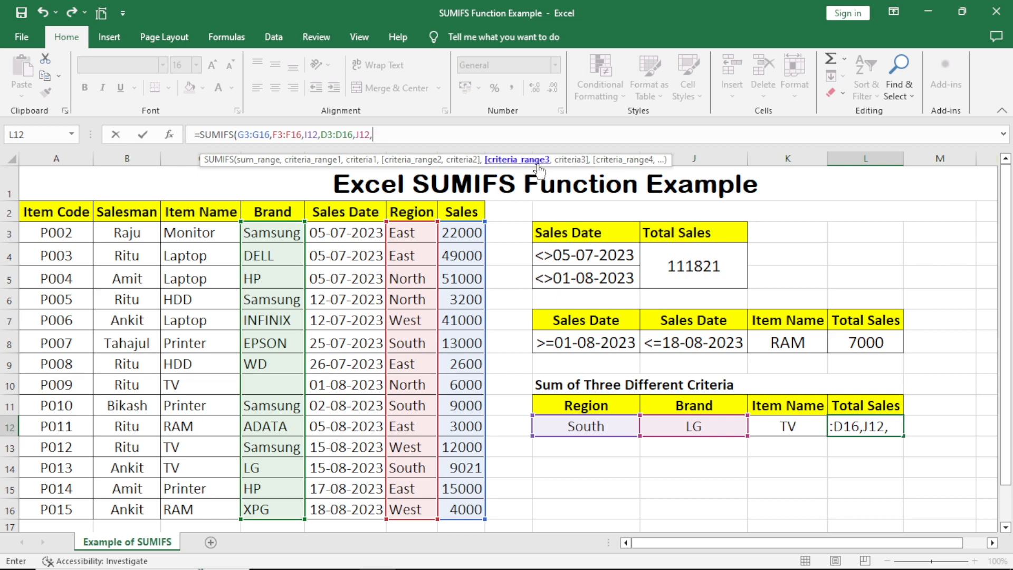
pyautogui.moveTo(190, 235); pyautogui.dragTo(203, 508)
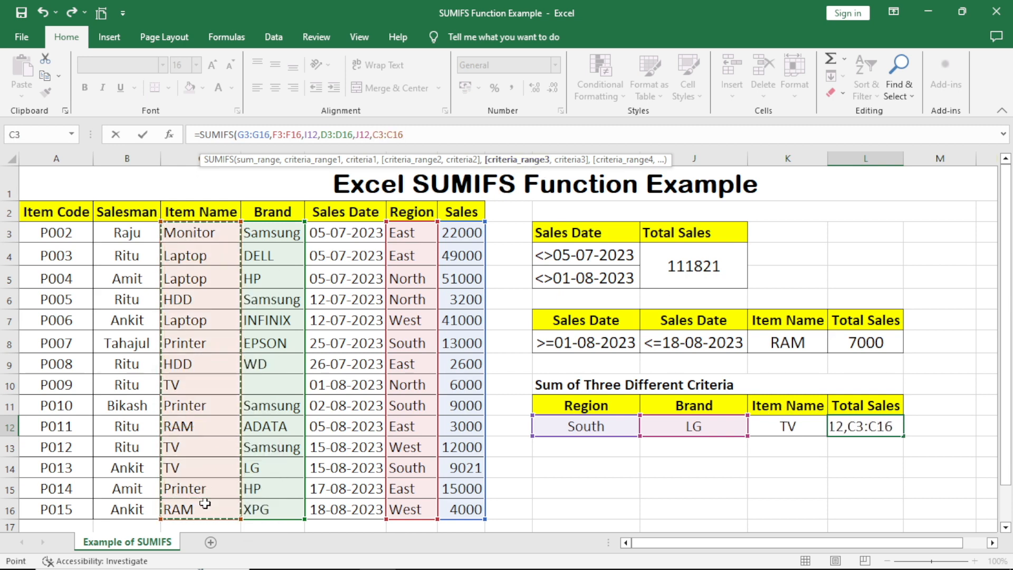
pyautogui.write(',')
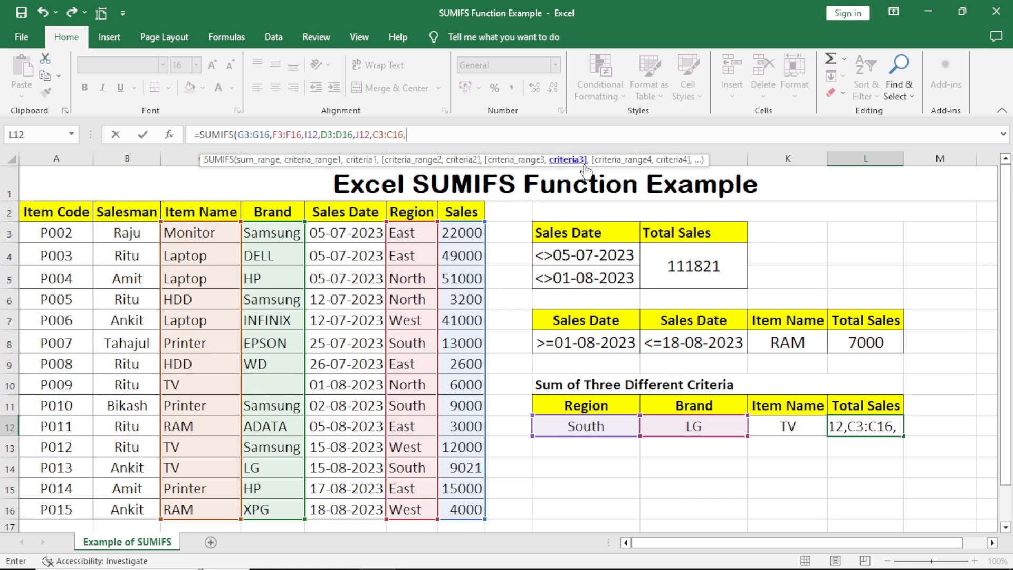
pyautogui.click(786, 425)
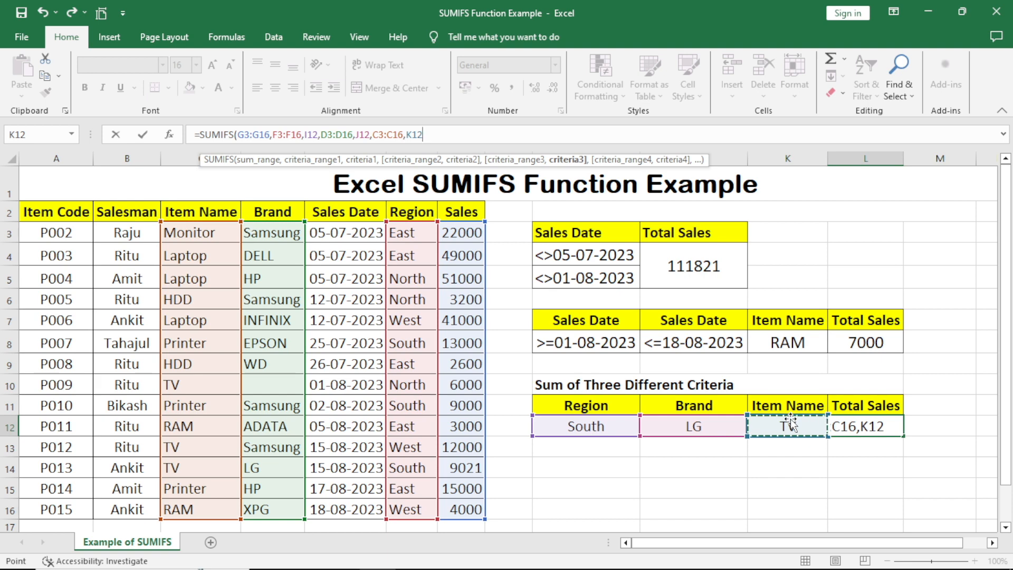
pyautogui.write(')')
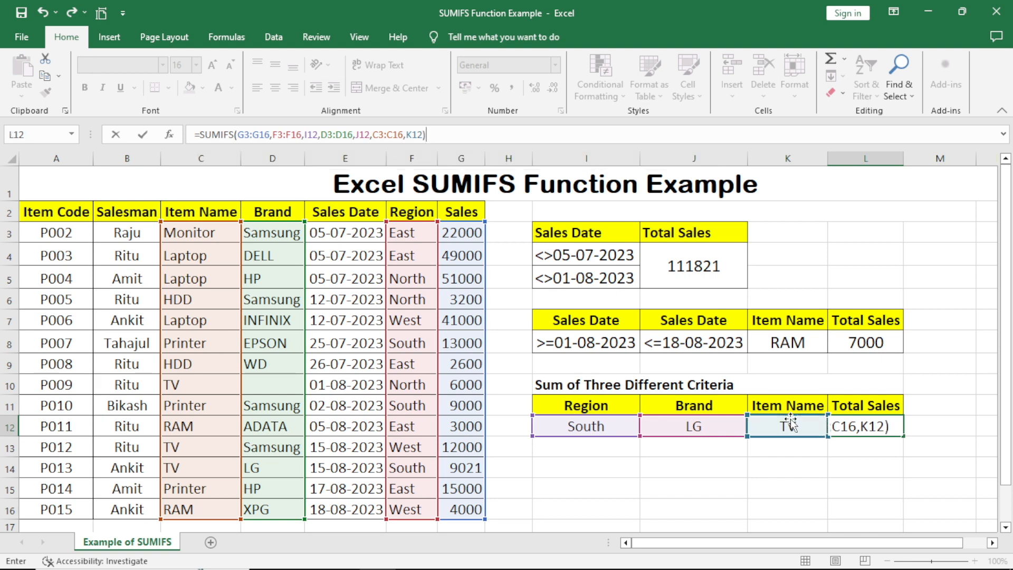
pyautogui.press('Return')
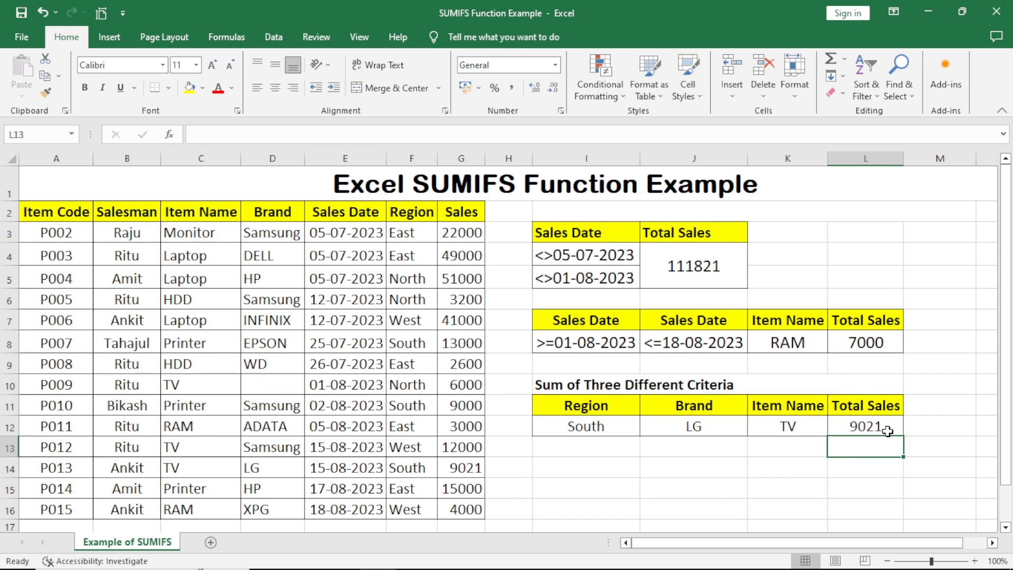
pyautogui.click(713, 494)
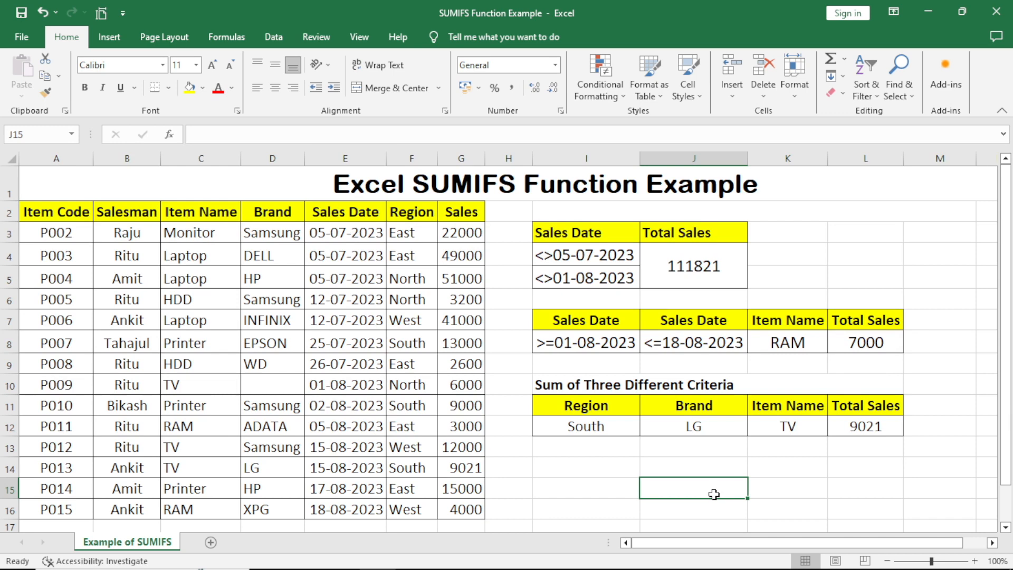
# Change the Brand criterion in J12 to Samsung
pyautogui.click(713, 428)
pyautogui.doubleClick(713, 428)
pyautogui.press('BackSpace')
pyautogui.press('BackSpace')
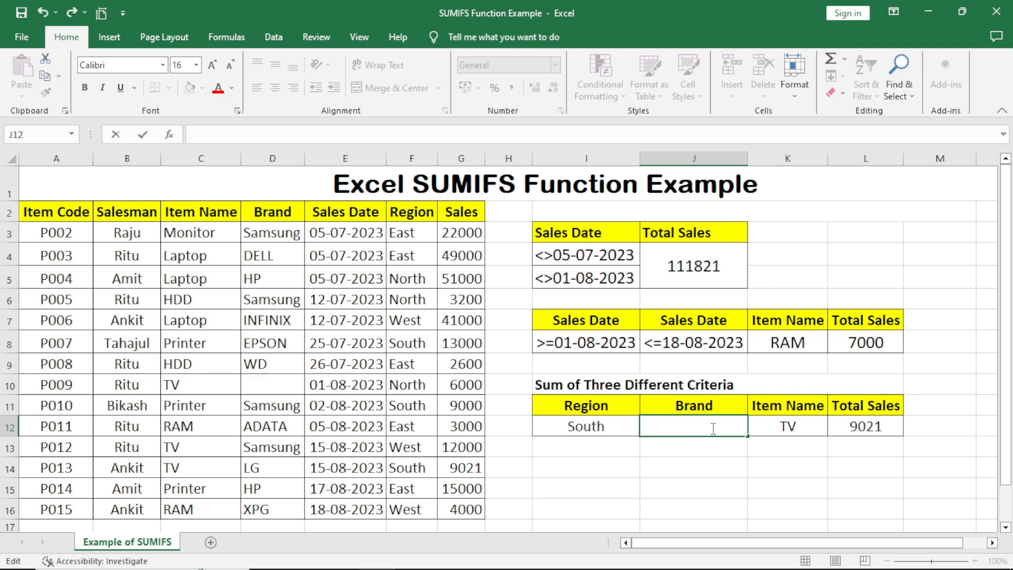
pyautogui.write('Samsung')
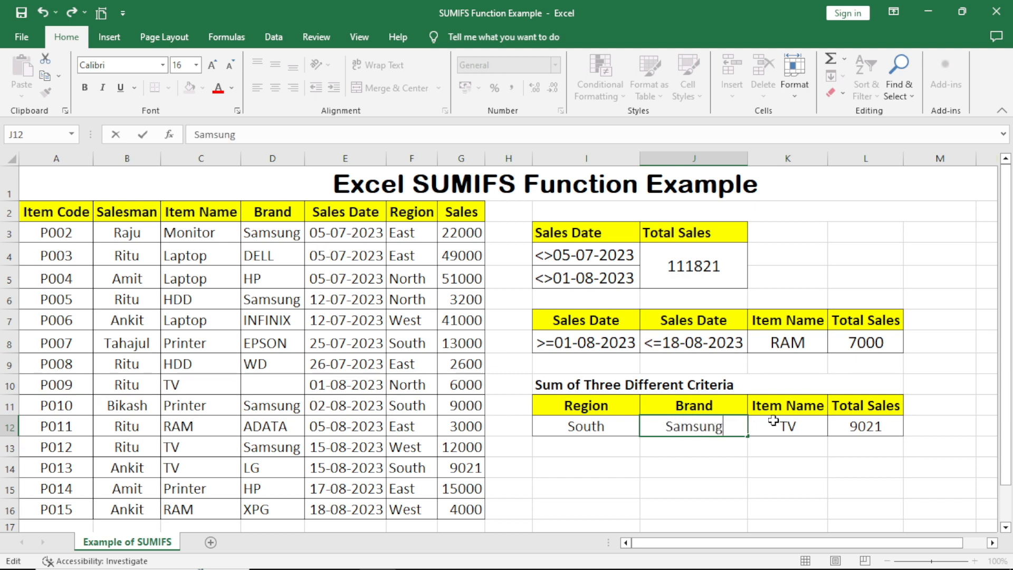
# Change the Item Name criterion in K12 to Printer
pyautogui.doubleClick(811, 427)
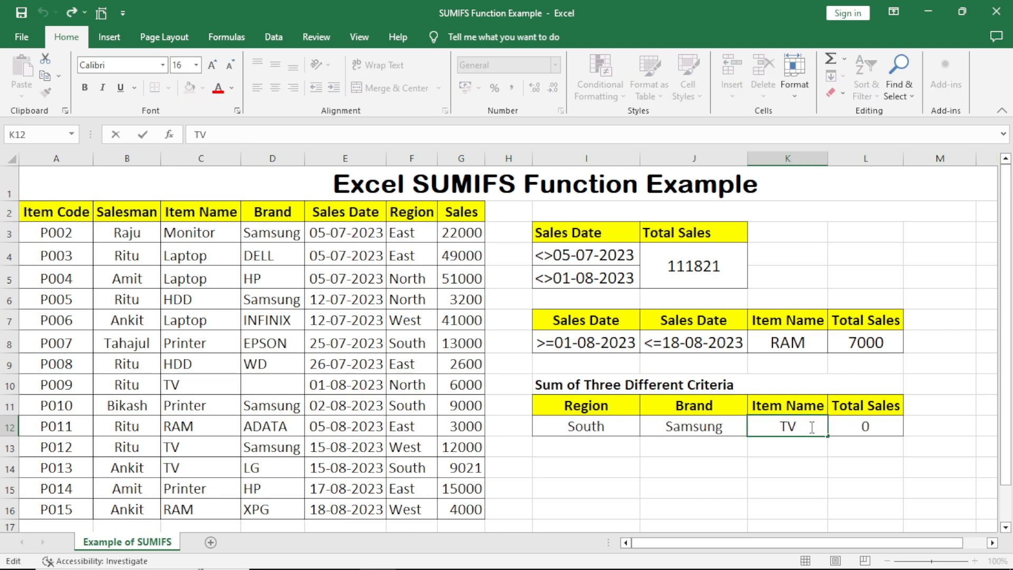
pyautogui.press('BackSpace')
pyautogui.press('BackSpace')
pyautogui.write('Printer')
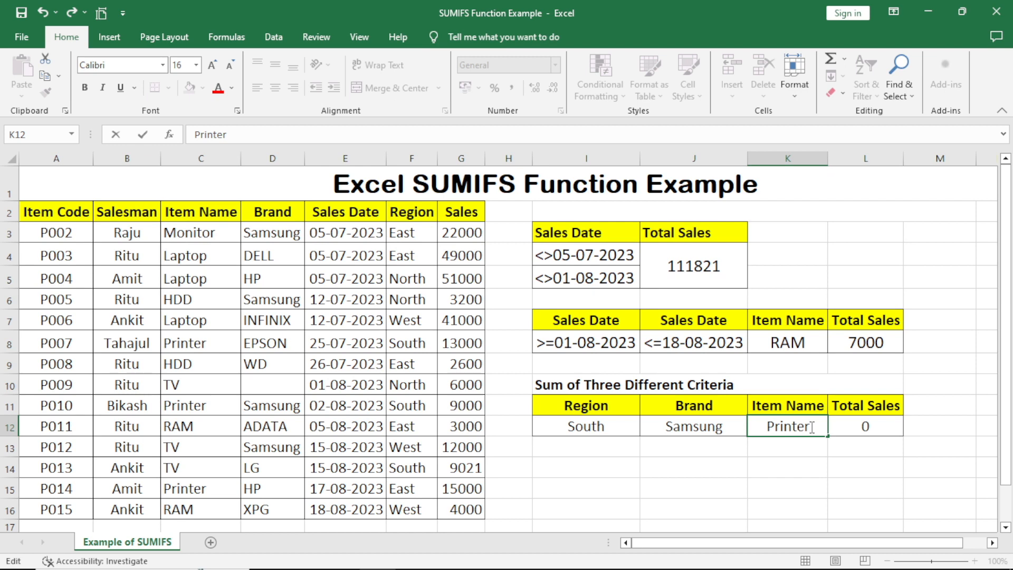
pyautogui.click(784, 460)
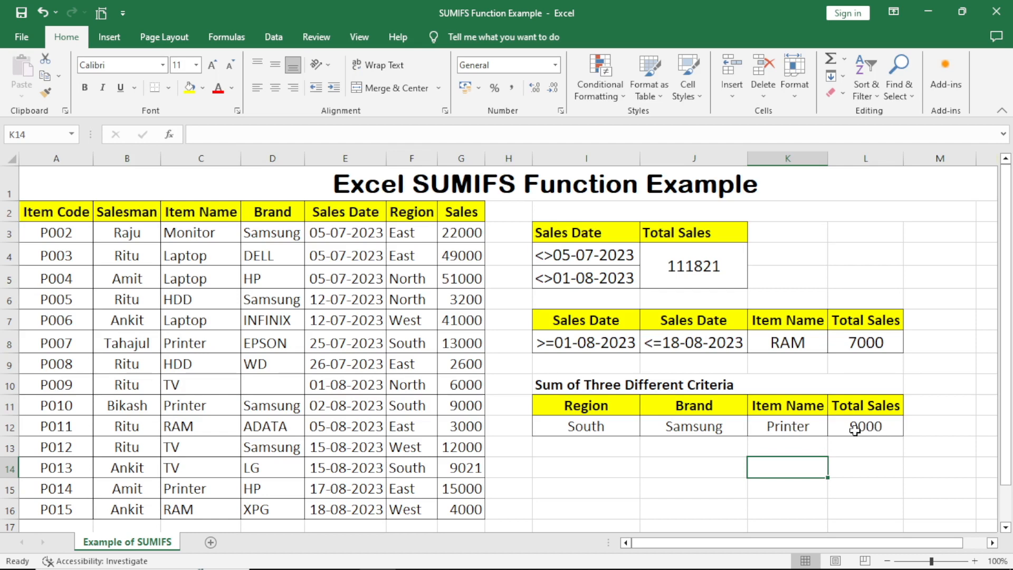
pyautogui.click(690, 474)
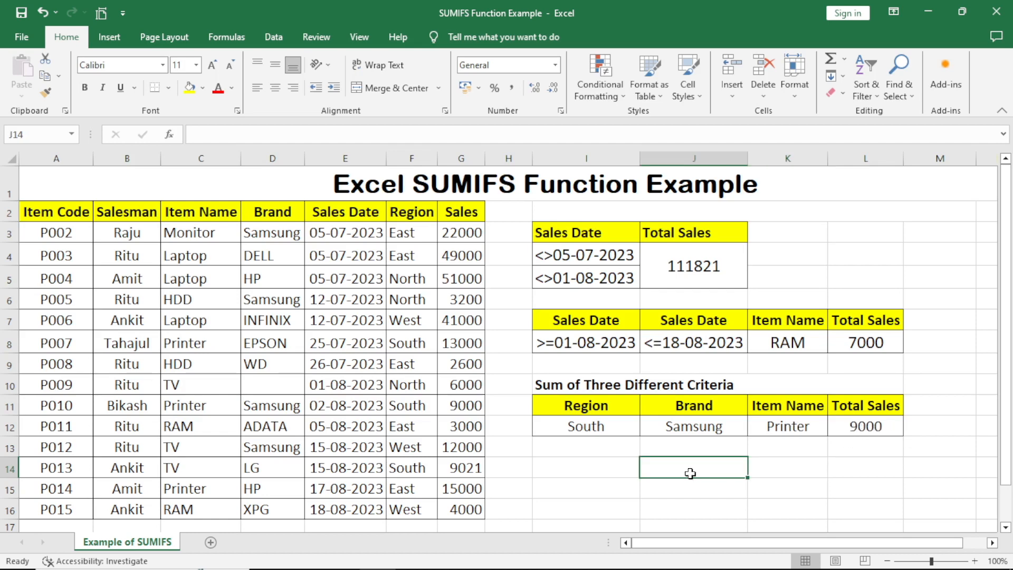